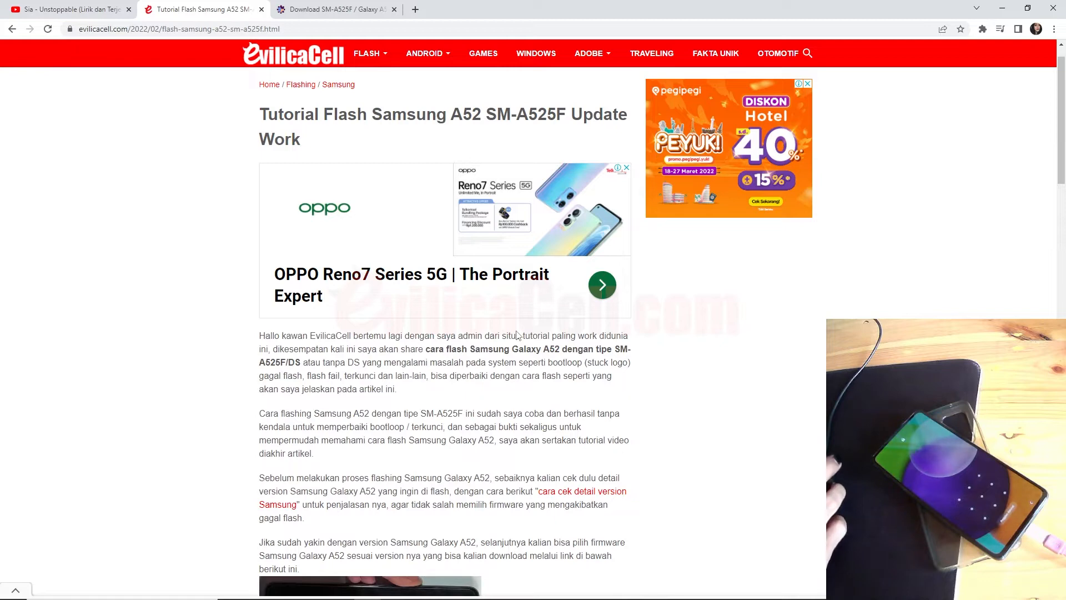
- Read through the introduction of the Samsung A52 SM-A525F flashing tutorial
{"action": "scroll", "coordinate": [516, 334], "scroll_direction": "down", "scroll_amount": 4}
{"action": "scroll", "coordinate": [517, 331], "scroll_direction": "down", "scroll_amount": 3}
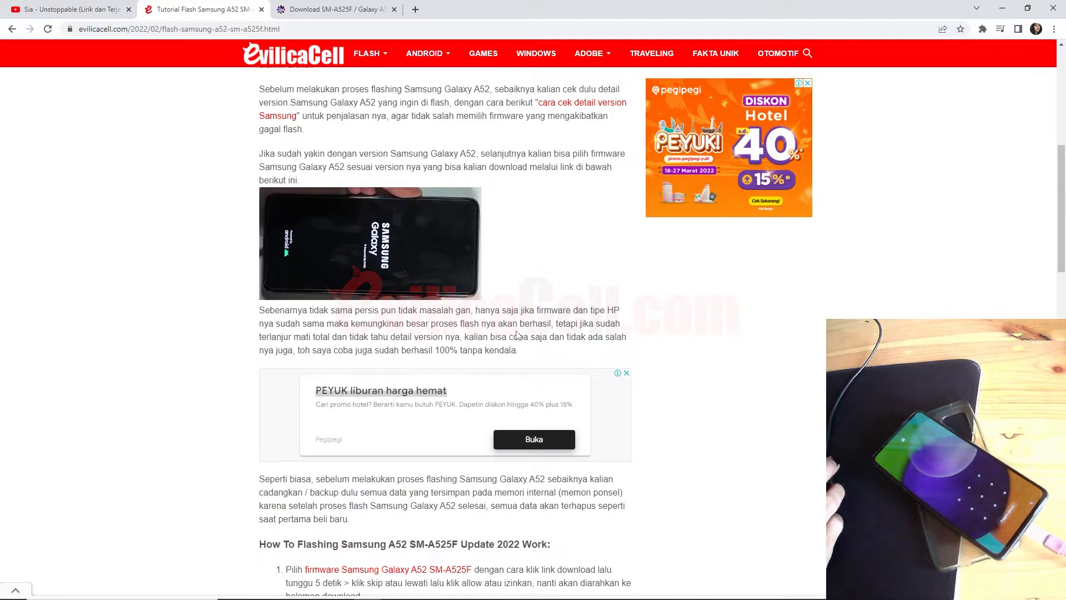
{"action": "scroll", "coordinate": [516, 334], "scroll_direction": "down", "scroll_amount": 1}
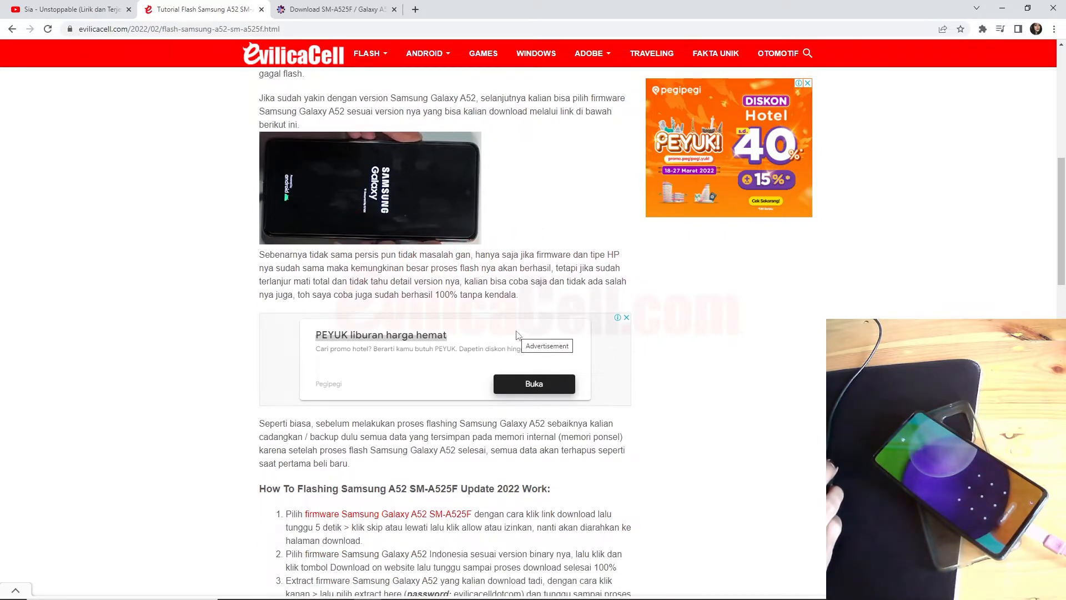
{"action": "scroll", "coordinate": [637, 361], "scroll_direction": "up", "scroll_amount": 2}
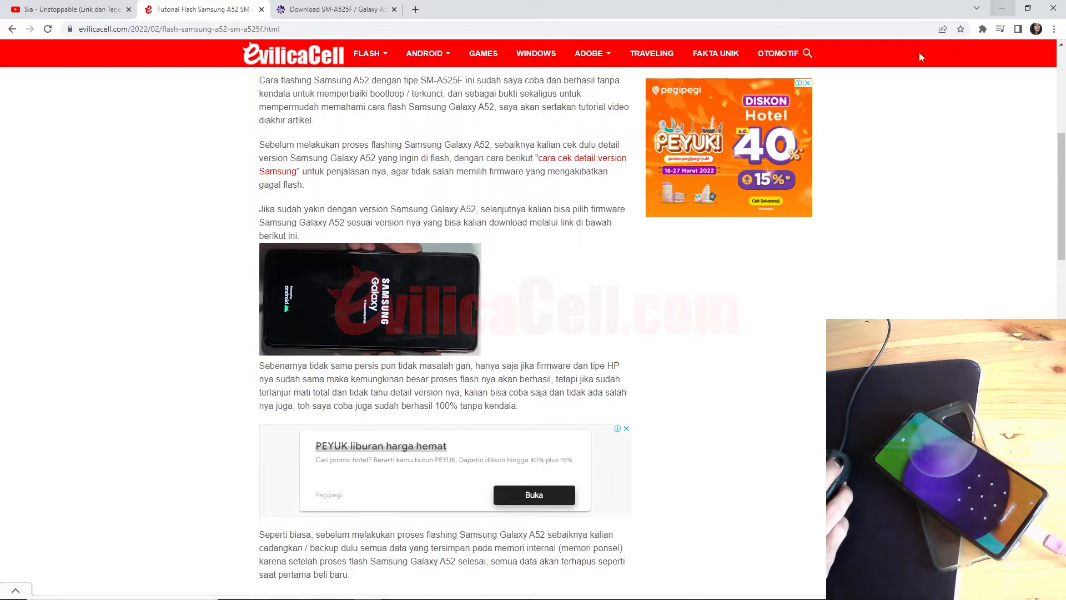
- Open the linked guide on checking Samsung version details separately, skim it, and return to the flashing tutorial
{"action": "right_click", "coordinate": [593, 161]}
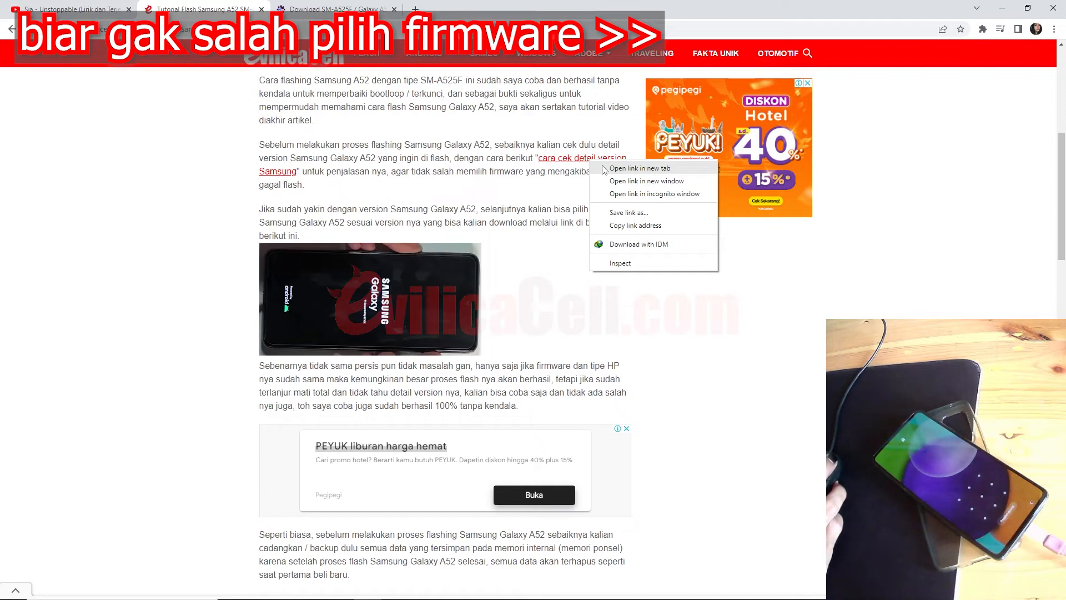
{"action": "left_click", "coordinate": [604, 170]}
{"action": "left_click", "coordinate": [335, 10]}
{"action": "scroll", "coordinate": [491, 312], "scroll_direction": "down", "scroll_amount": 1}
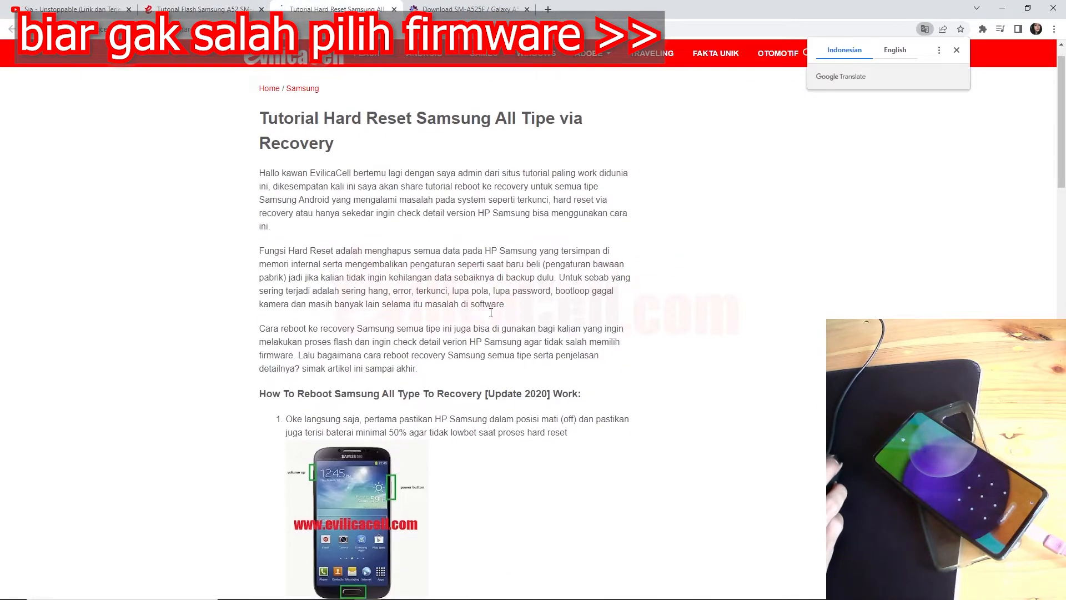
{"action": "scroll", "coordinate": [491, 313], "scroll_direction": "down", "scroll_amount": 8}
{"action": "left_click", "coordinate": [239, 5]}
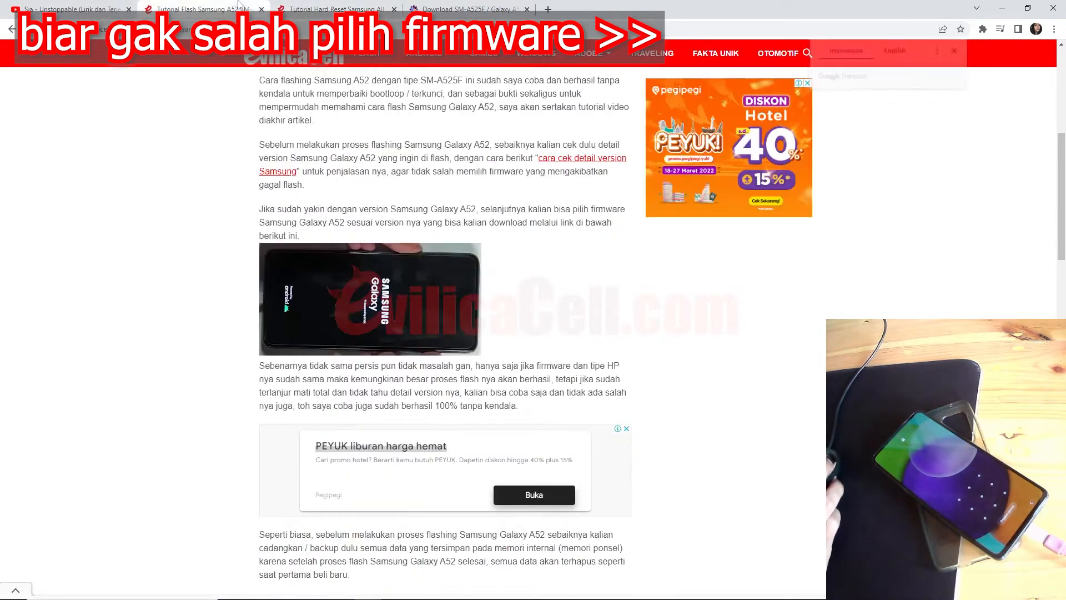
- Follow the tutorial's Samsung Galaxy A52 SM-A525F firmware link and examine the XID firmware versions listed on SamFw
{"action": "scroll", "coordinate": [476, 250], "scroll_direction": "down", "scroll_amount": 4}
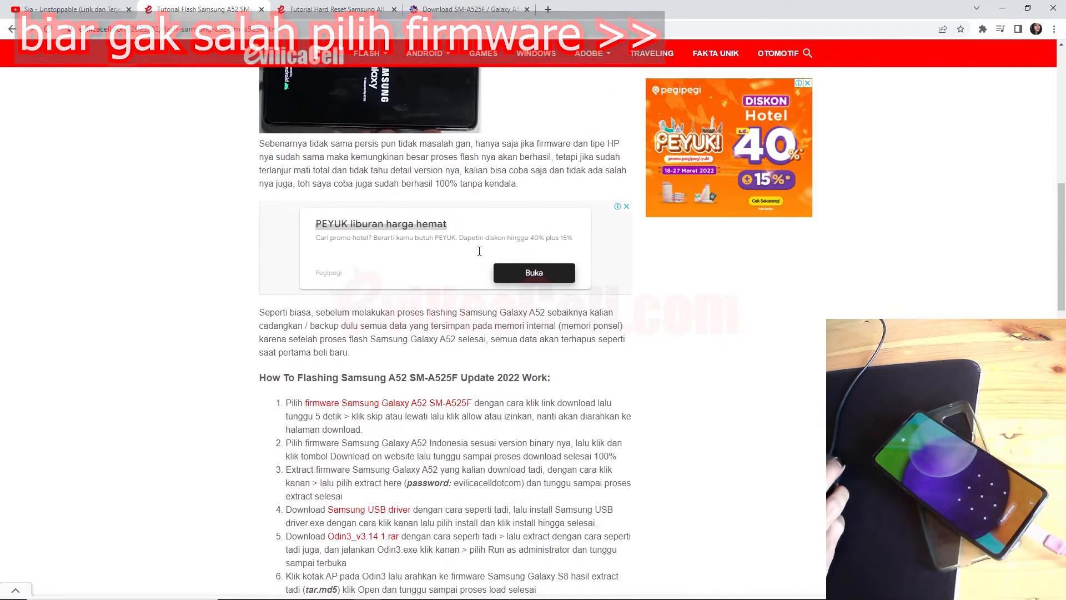
{"action": "scroll", "coordinate": [472, 266], "scroll_direction": "down", "scroll_amount": 2}
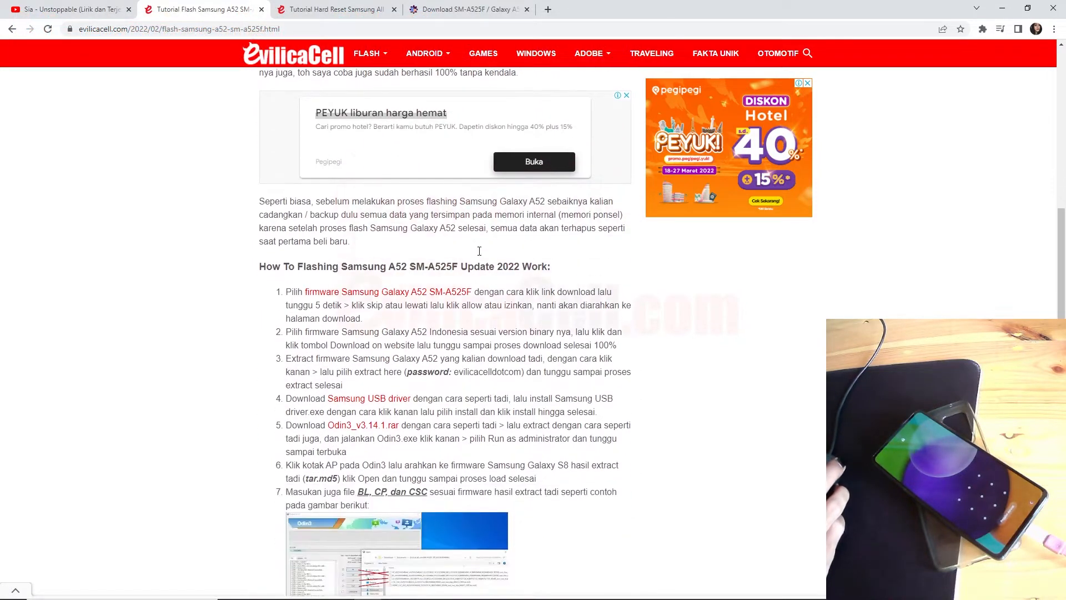
{"action": "left_click", "coordinate": [454, 293]}
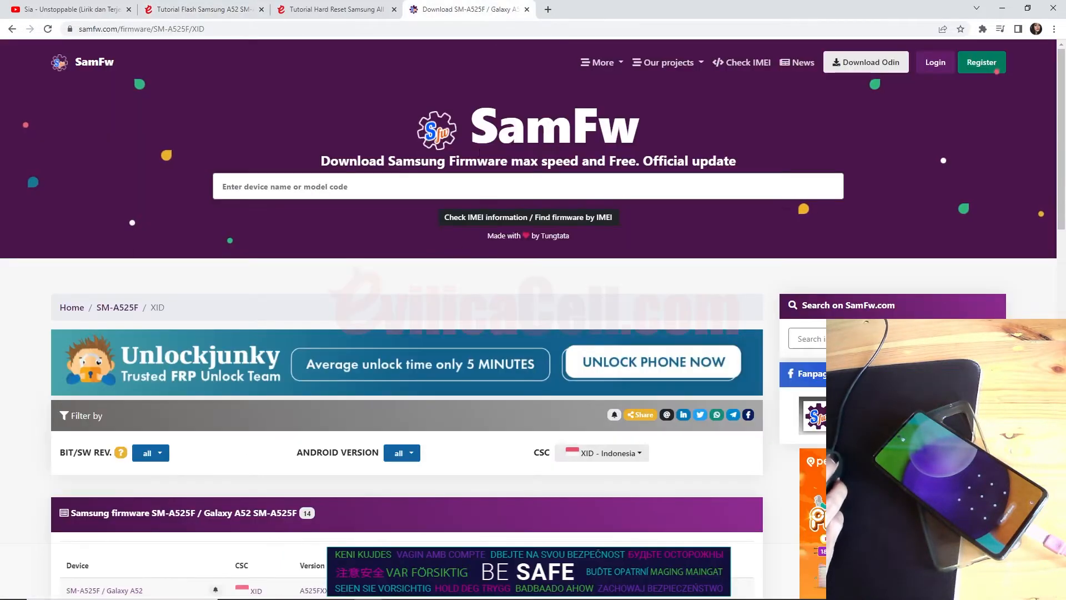
{"action": "scroll", "coordinate": [445, 291], "scroll_direction": "down", "scroll_amount": 7}
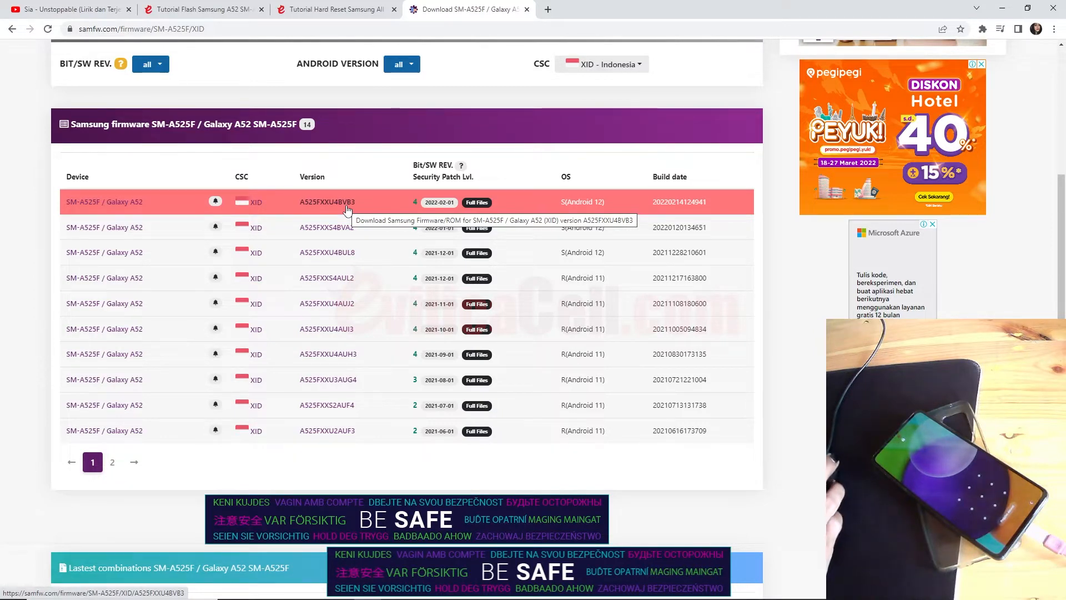
- Return to the flashing tutorial and follow the Samsung USB driver link in its instructions
{"action": "left_click", "coordinate": [200, 9]}
{"action": "scroll", "coordinate": [381, 355], "scroll_direction": "down", "scroll_amount": 1}
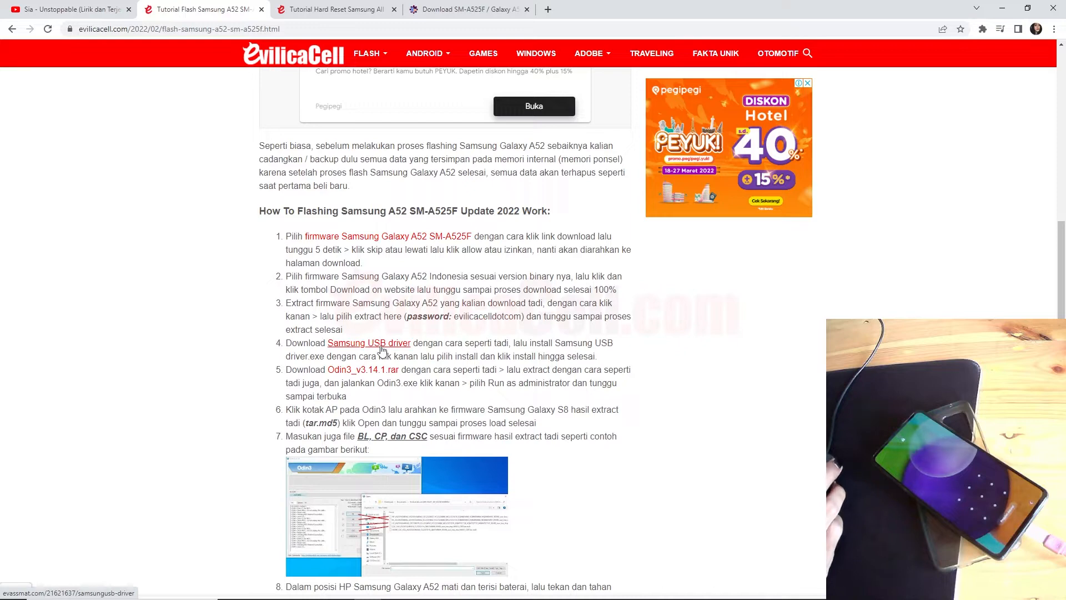
{"action": "left_click", "coordinate": [382, 348]}
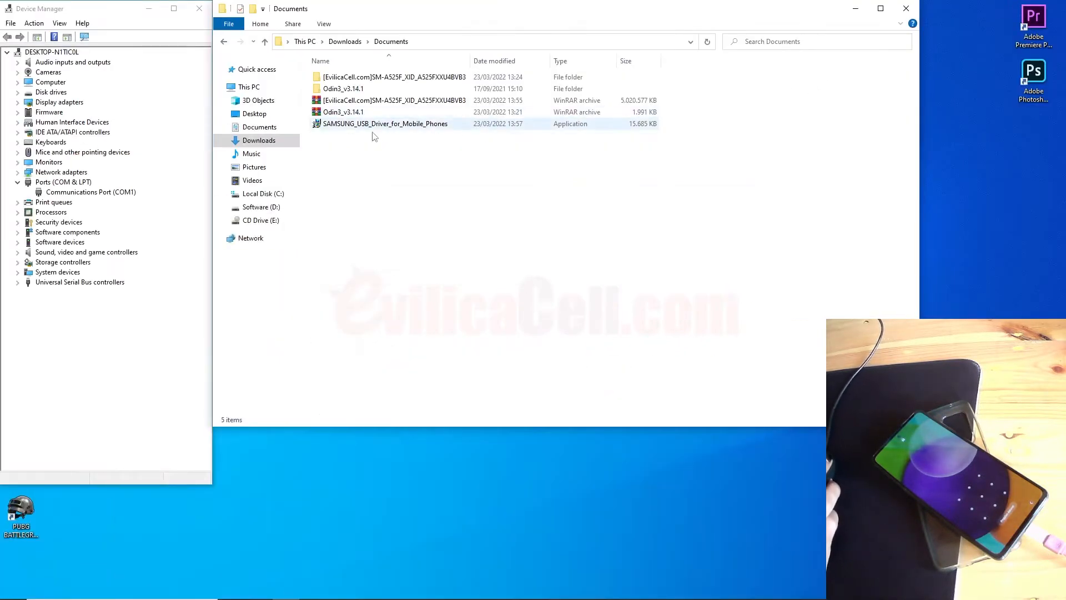
{"action": "left_click_drag", "start_coordinate": [368, 137], "coordinate": [373, 101]}
{"action": "left_click", "coordinate": [376, 171]}
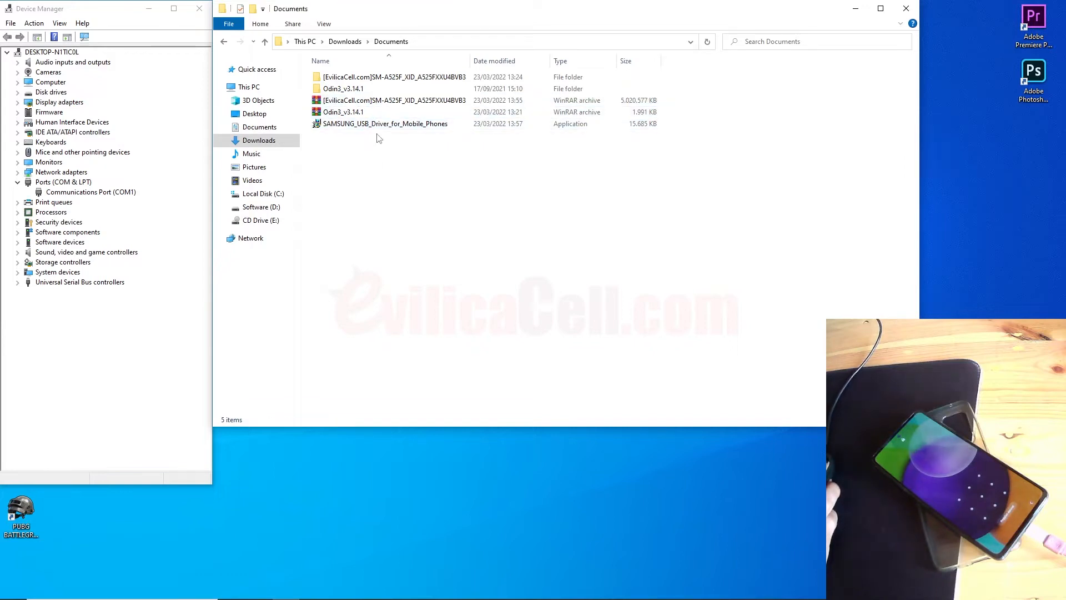
{"action": "left_click", "coordinate": [376, 128]}
{"action": "right_click", "coordinate": [376, 127]}
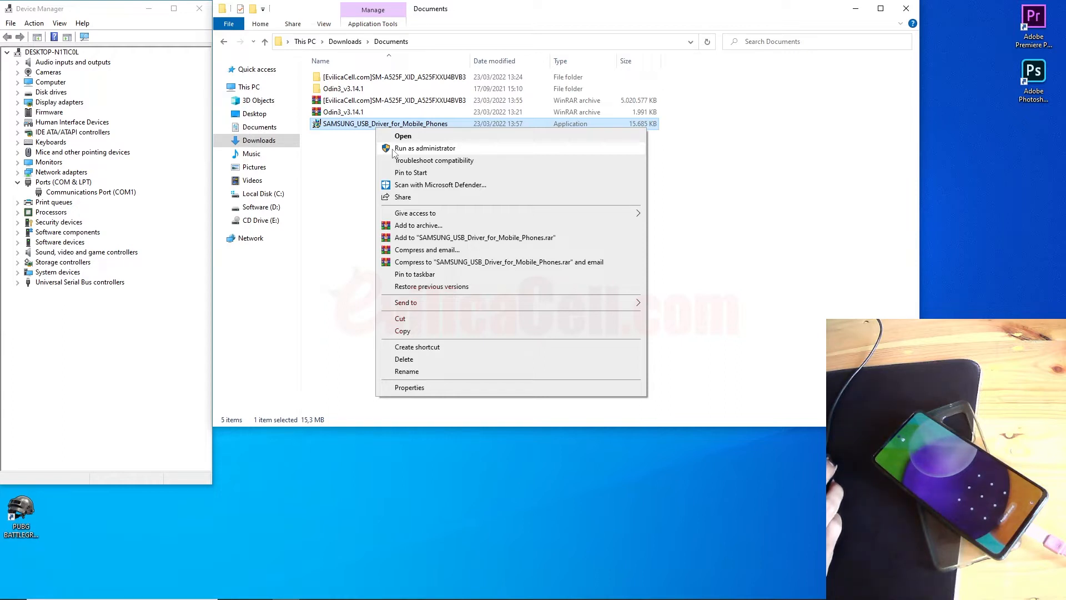
{"action": "left_click", "coordinate": [345, 153]}
- Try to extract the [EvilicaCell.com]SM-A525F_XID_A525FXXU4BVB3 archive into the current folder, entering the archive password
{"action": "left_click", "coordinate": [359, 102]}
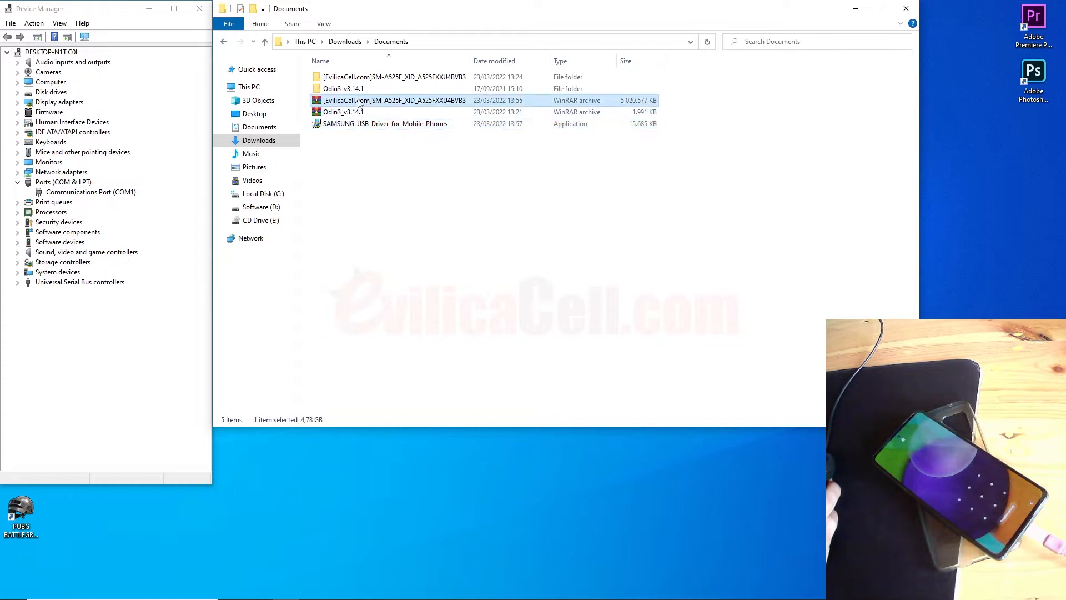
{"action": "right_click", "coordinate": [359, 102]}
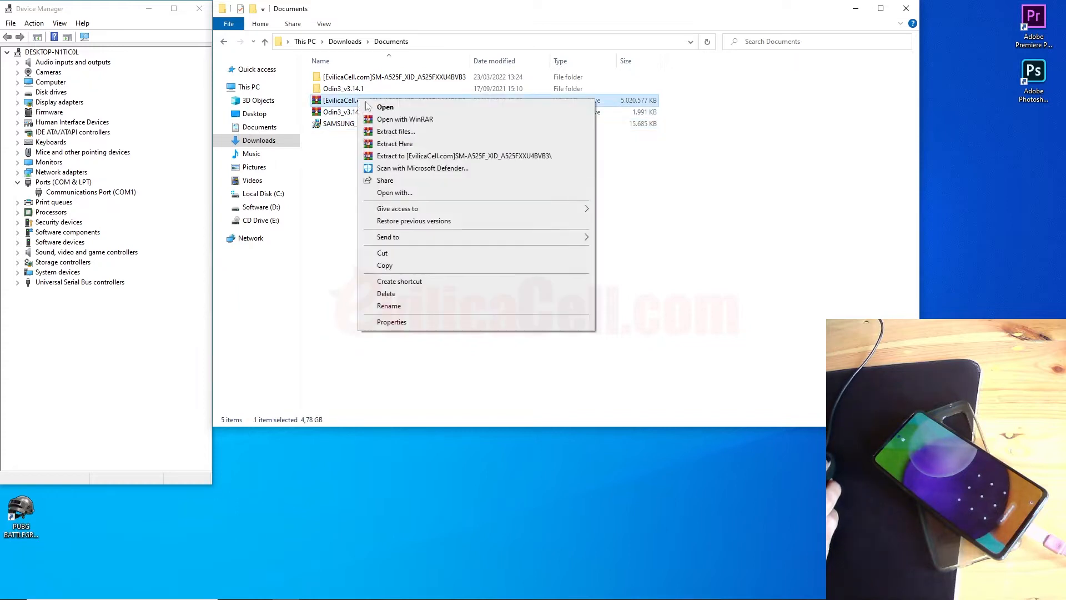
{"action": "left_click", "coordinate": [390, 145]}
{"action": "type", "text": "e"}
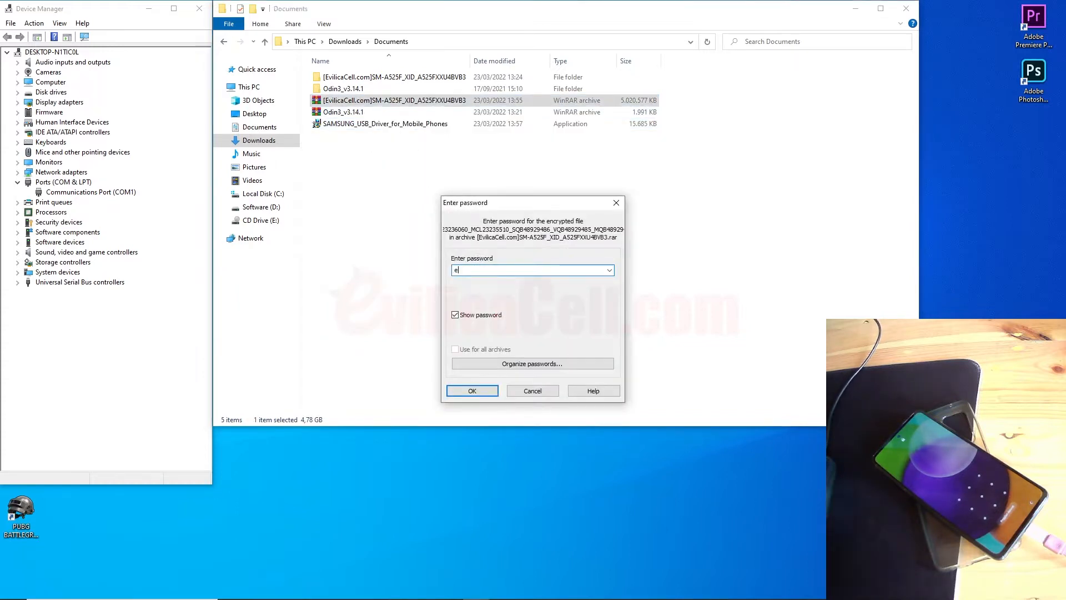
{"action": "type", "text": "vilicacelldotcom"}
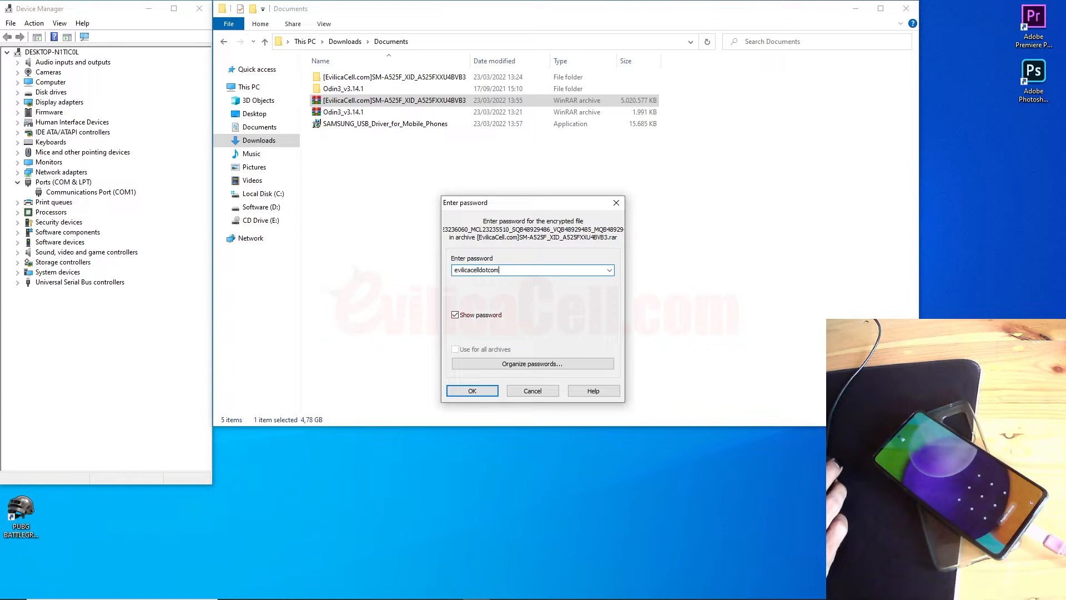
{"action": "left_click", "coordinate": [530, 391]}
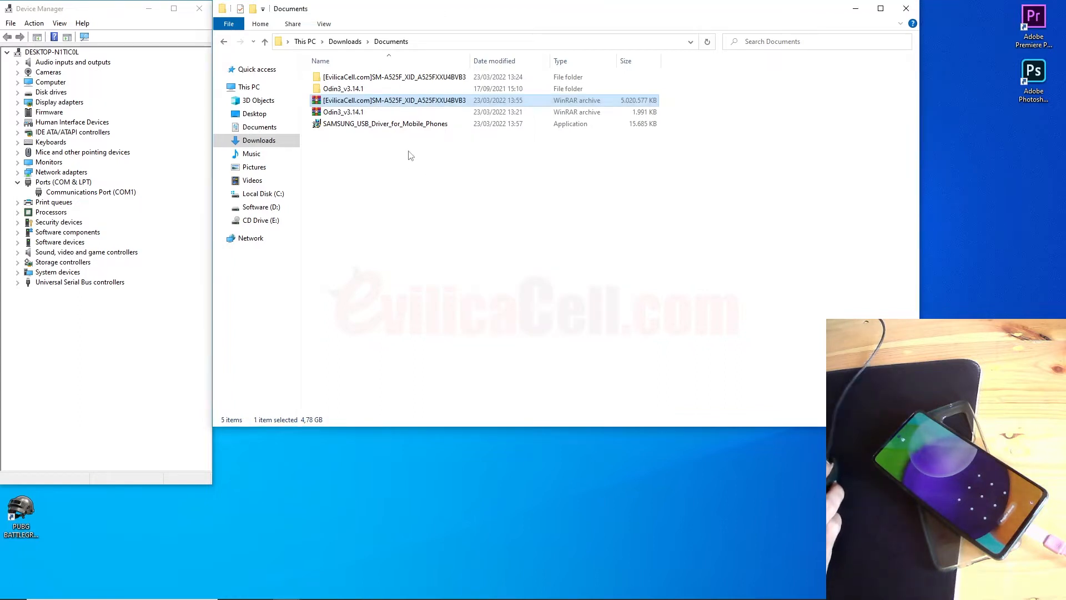
{"action": "left_click", "coordinate": [378, 113]}
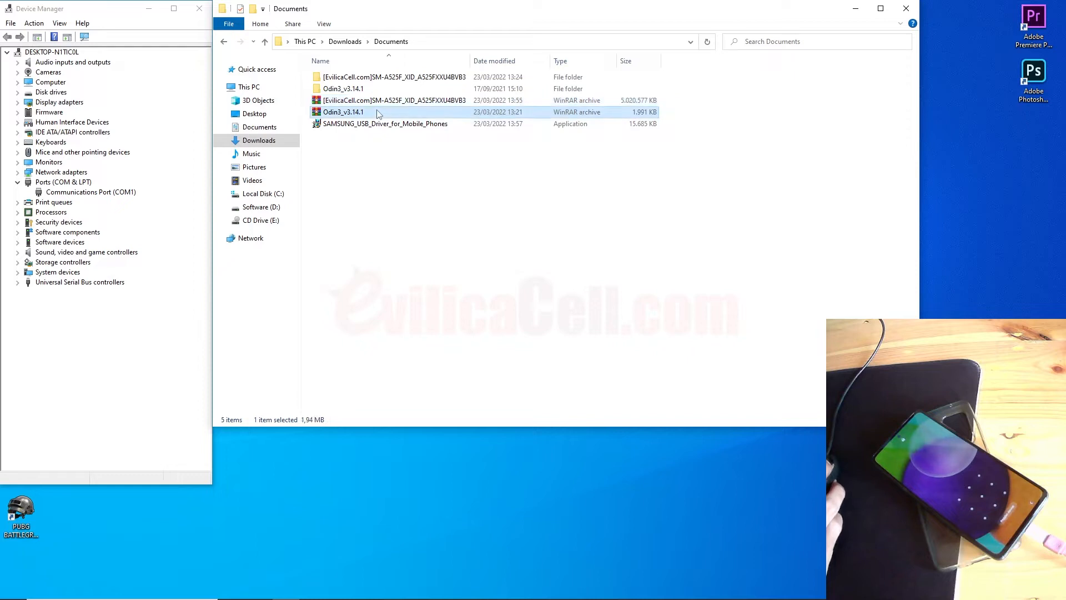
{"action": "right_click", "coordinate": [378, 113]}
{"action": "left_click", "coordinate": [346, 172]}
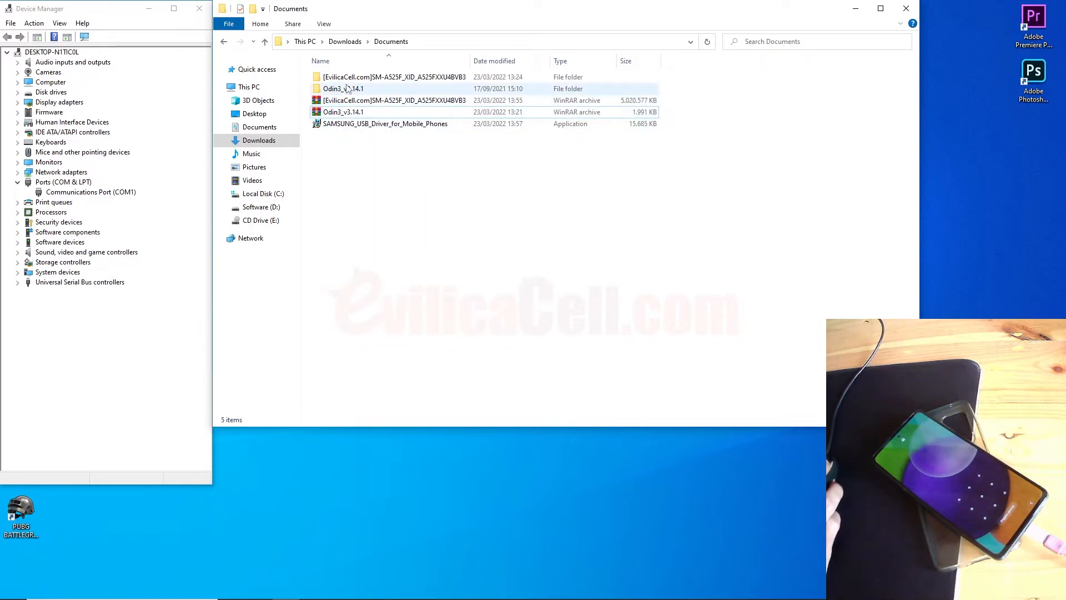
{"action": "left_click", "coordinate": [347, 89]}
{"action": "left_click", "coordinate": [353, 78], "text": "ctrl"}
{"action": "left_click", "coordinate": [385, 153]}
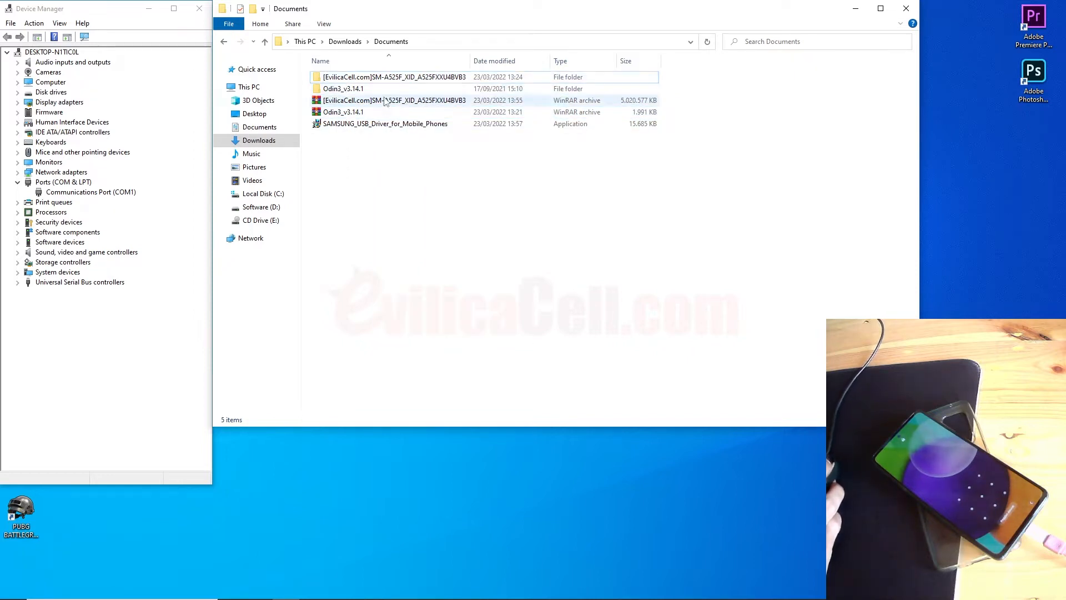
- Check the firmware files inside the extracted SM-A525F_XID_A525FXXU4BVB3 folder and return to the Documents folder
{"action": "double_click", "coordinate": [383, 78]}
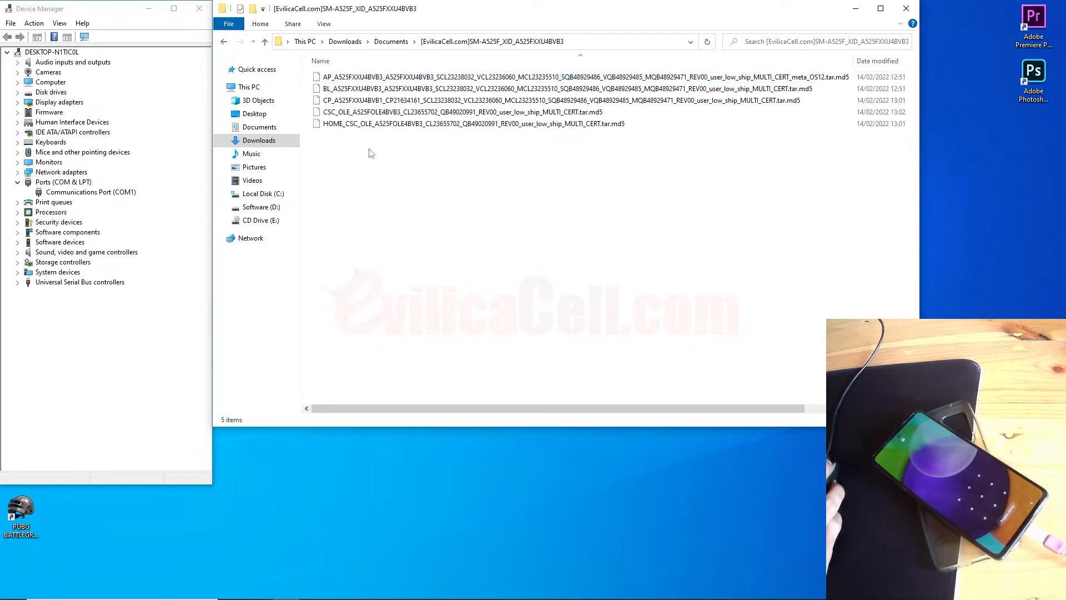
{"action": "left_click_drag", "start_coordinate": [371, 160], "coordinate": [373, 78]}
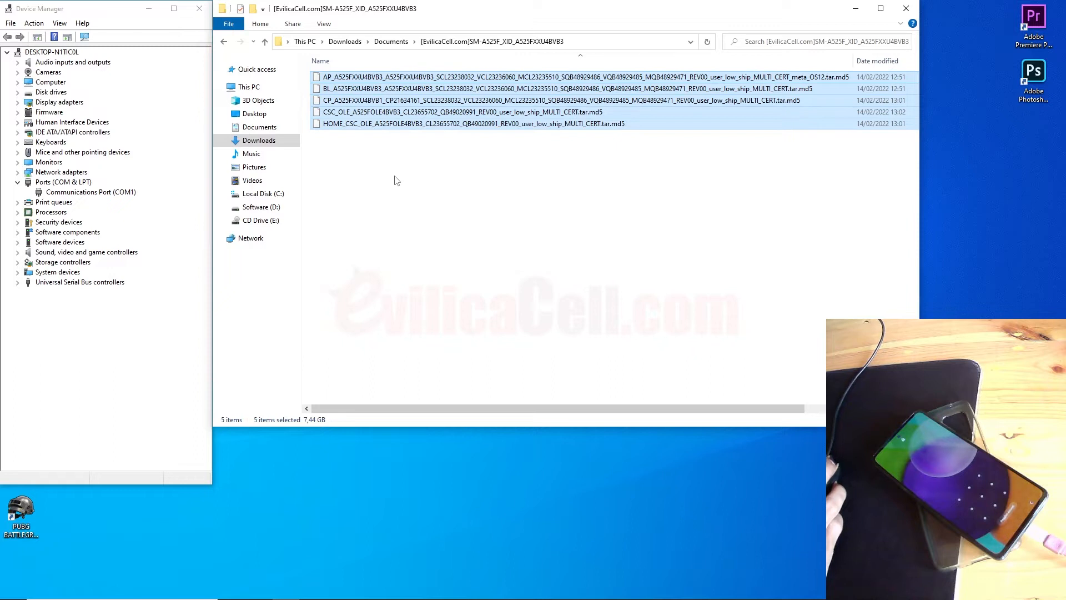
{"action": "left_click", "coordinate": [391, 41]}
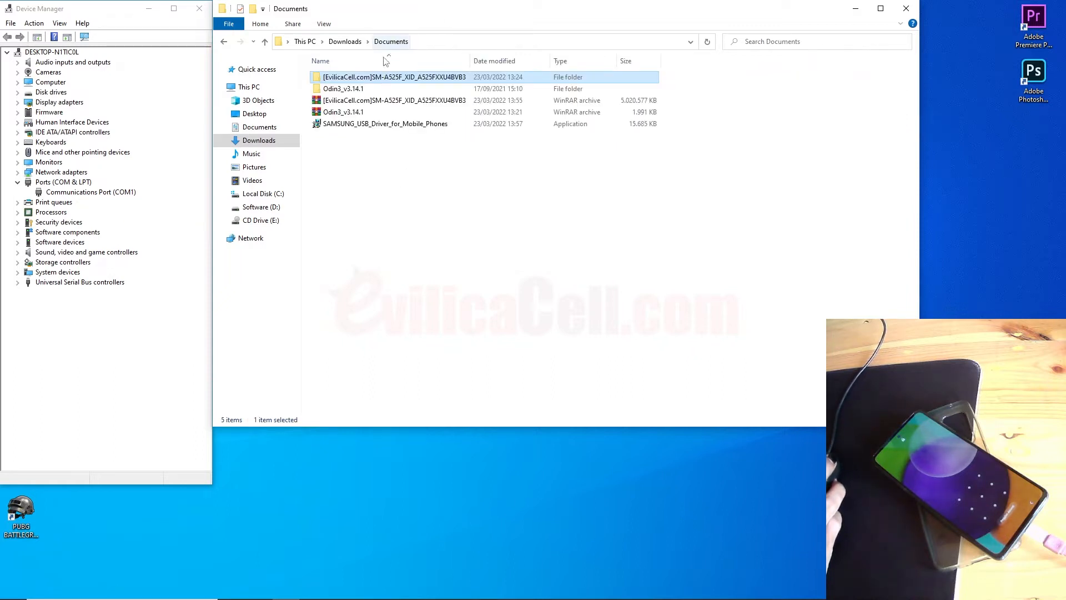
- Run Odin3 v3.14.1 as administrator from the Odin3_v3.14.1 folder, accept its startup warning and reposition its window
{"action": "left_click", "coordinate": [372, 90]}
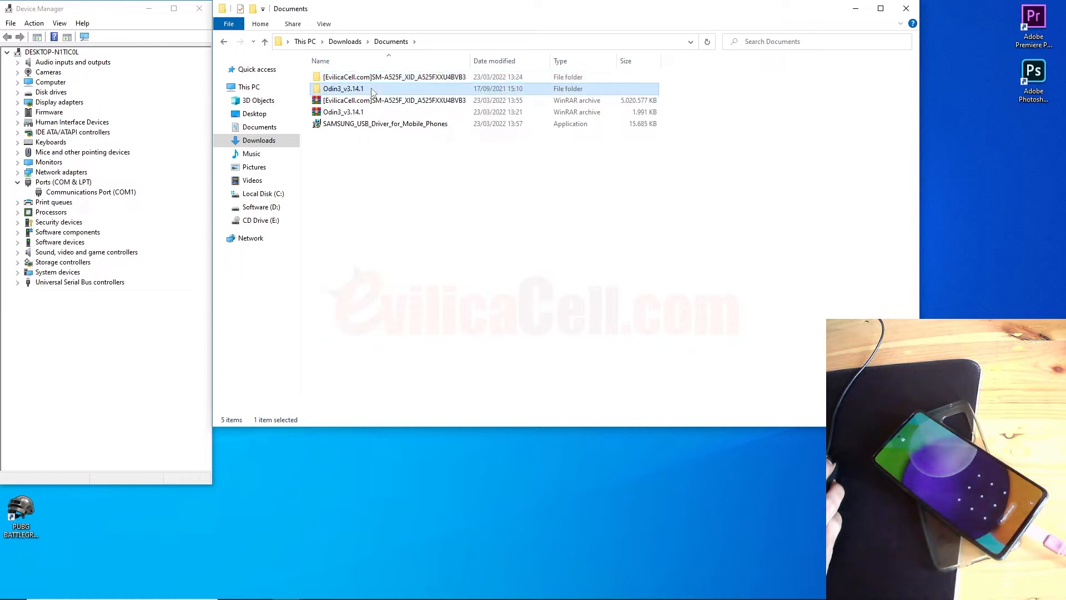
{"action": "double_click", "coordinate": [372, 90]}
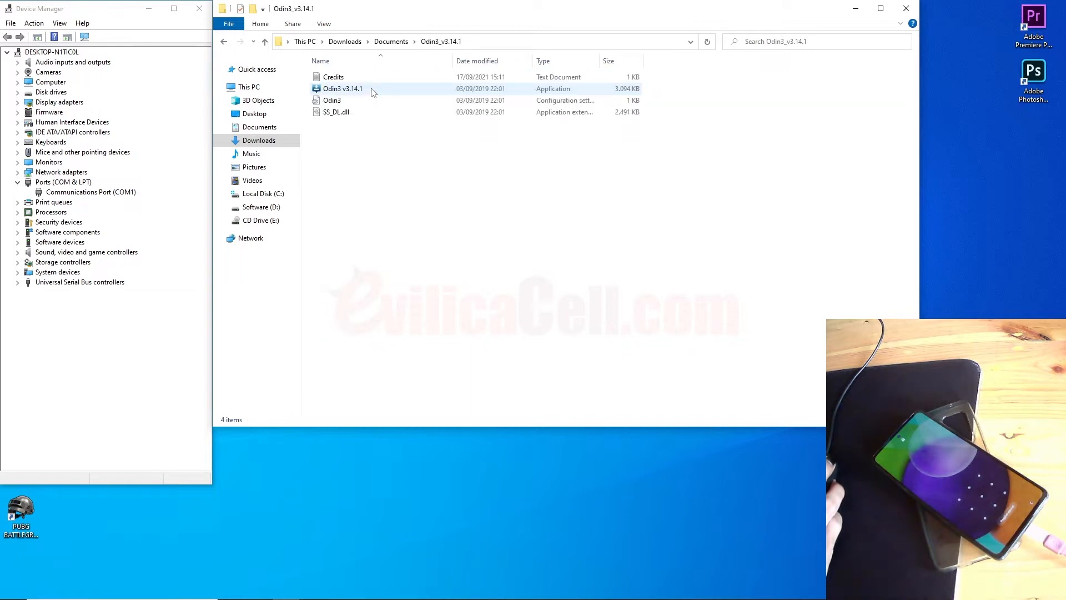
{"action": "left_click", "coordinate": [373, 90]}
{"action": "right_click", "coordinate": [373, 90]}
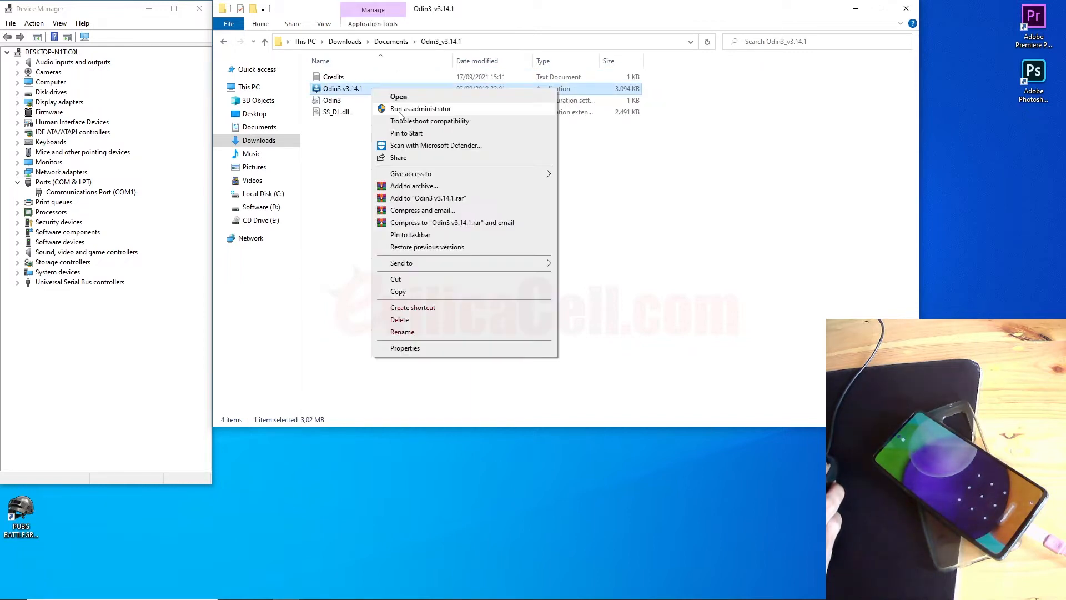
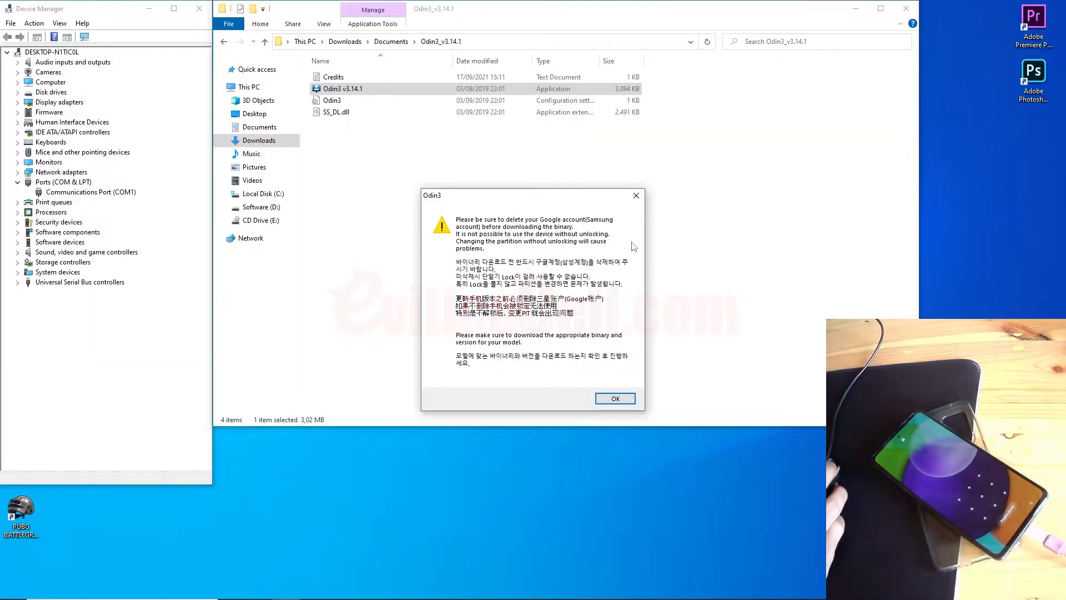
{"action": "left_click", "coordinate": [615, 398]}
{"action": "left_click_drag", "start_coordinate": [482, 130], "coordinate": [405, 130]}
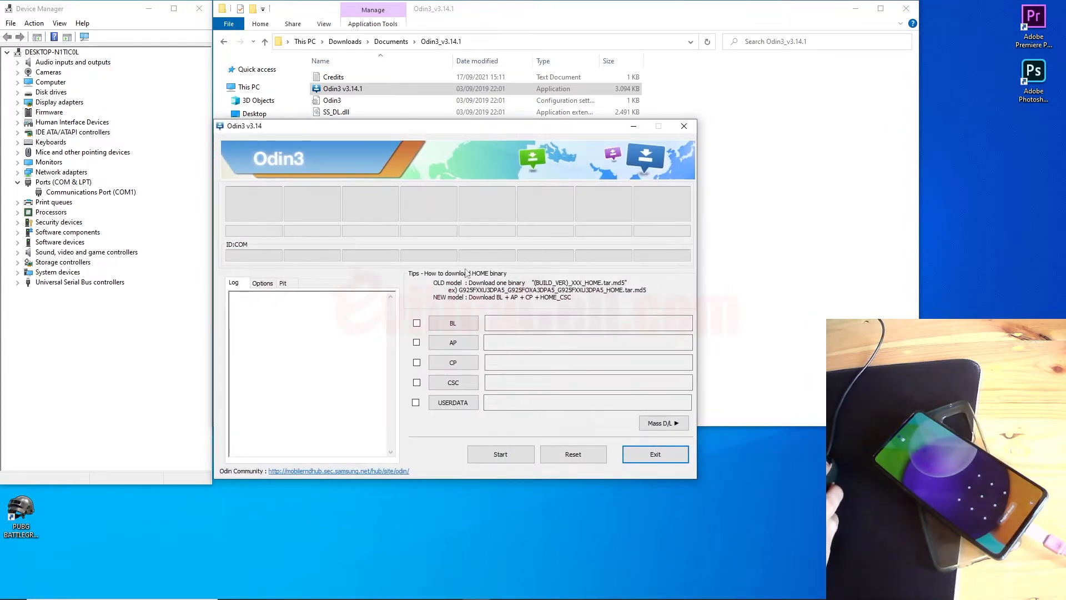
- Load the BL_A525FXXU4BVB3 firmware file from the [EvilicaCell.com]SM-A525F_XID_A525FXXU4BVB3 folder in Downloads > Documents into the BL slot
{"action": "left_click", "coordinate": [464, 327]}
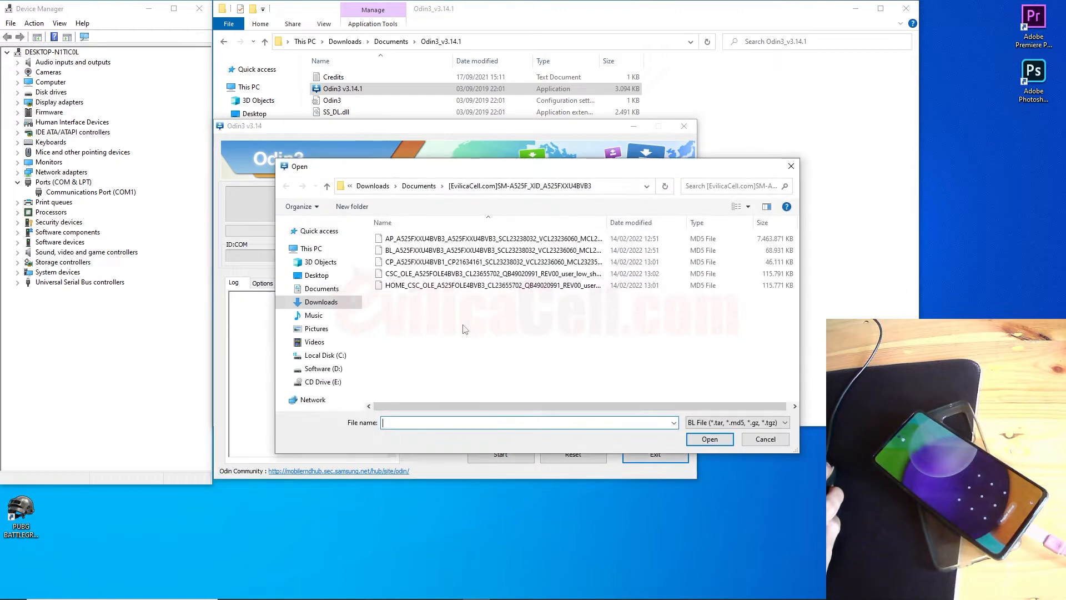
{"action": "left_click", "coordinate": [314, 302]}
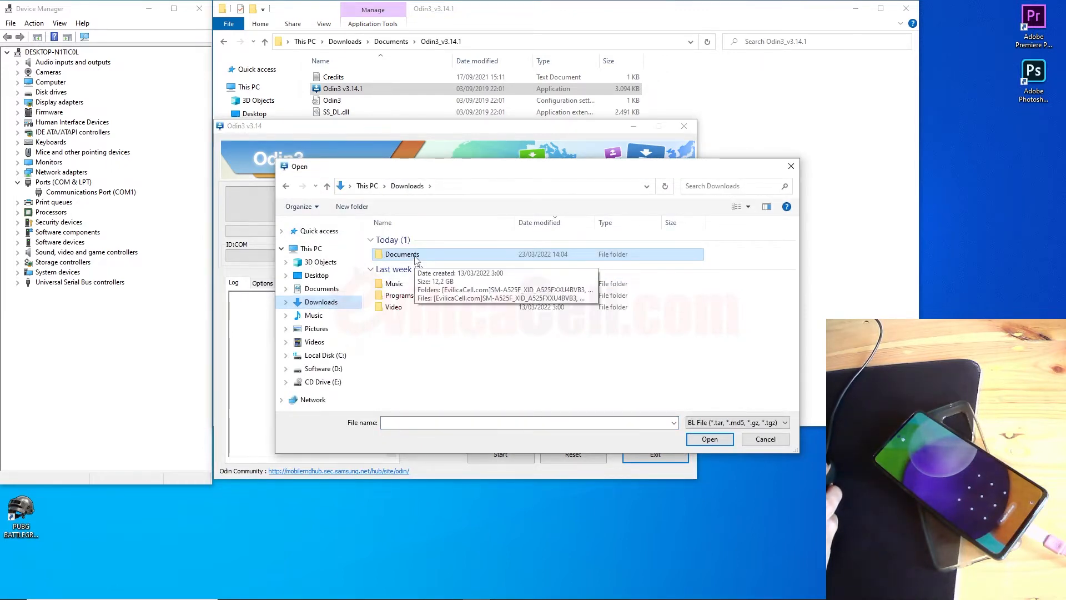
{"action": "double_click", "coordinate": [416, 255]}
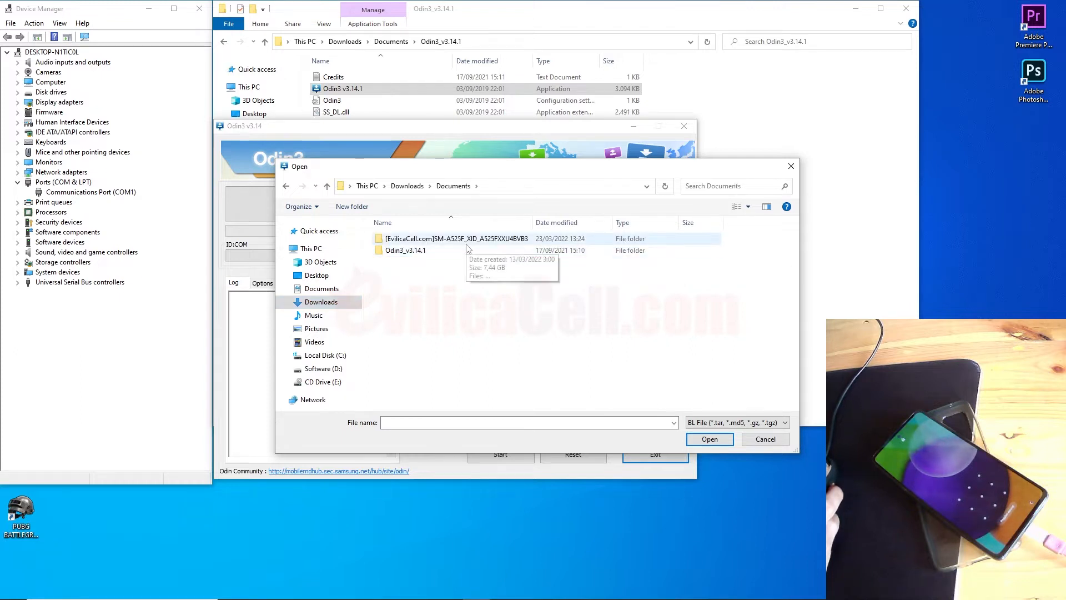
{"action": "double_click", "coordinate": [467, 239]}
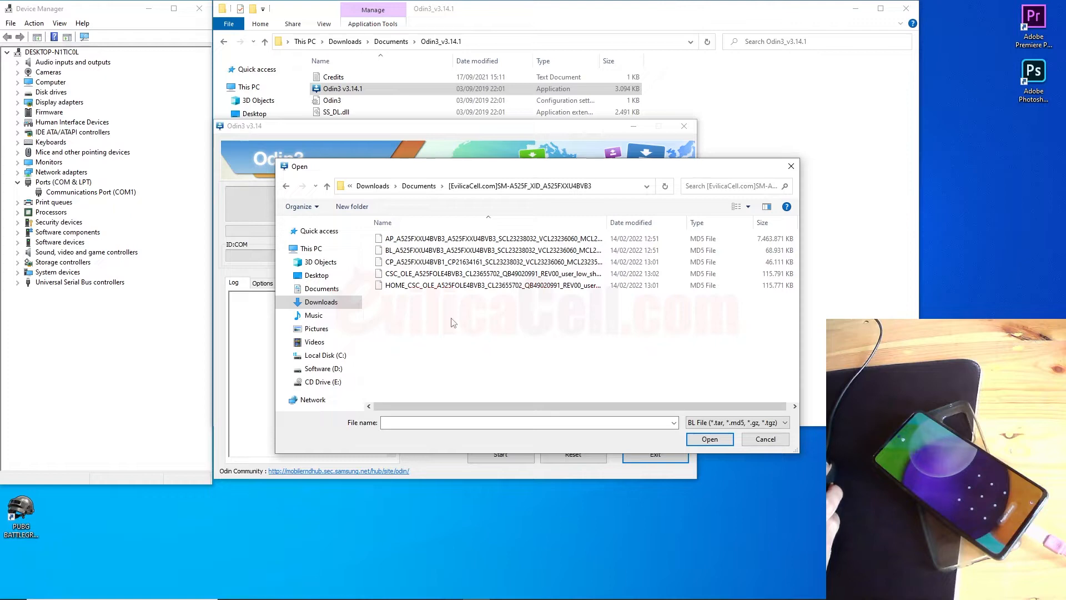
{"action": "left_click", "coordinate": [431, 251]}
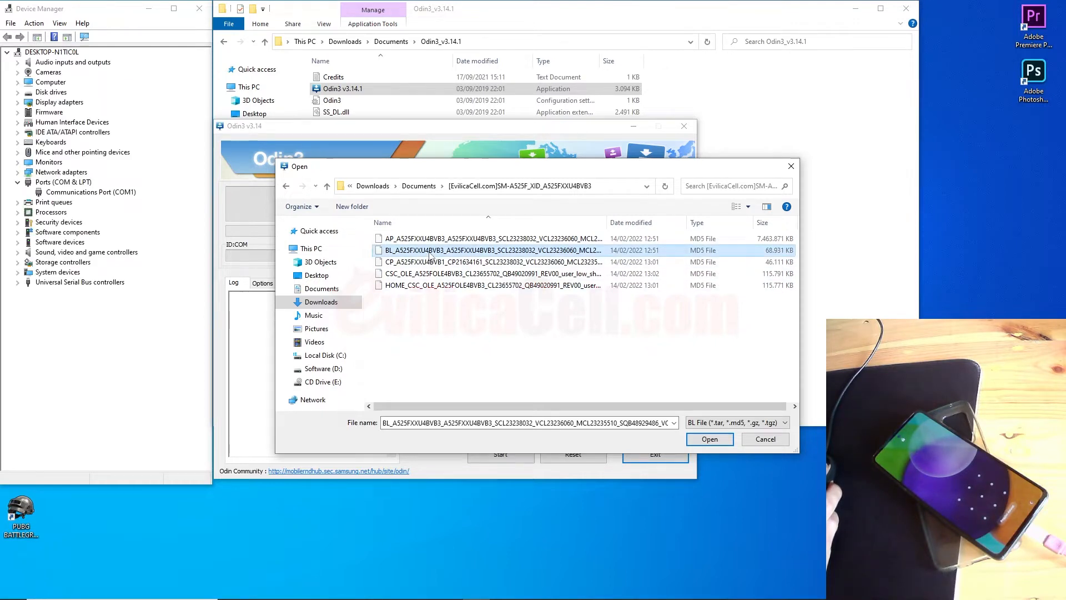
{"action": "left_click", "coordinate": [719, 439]}
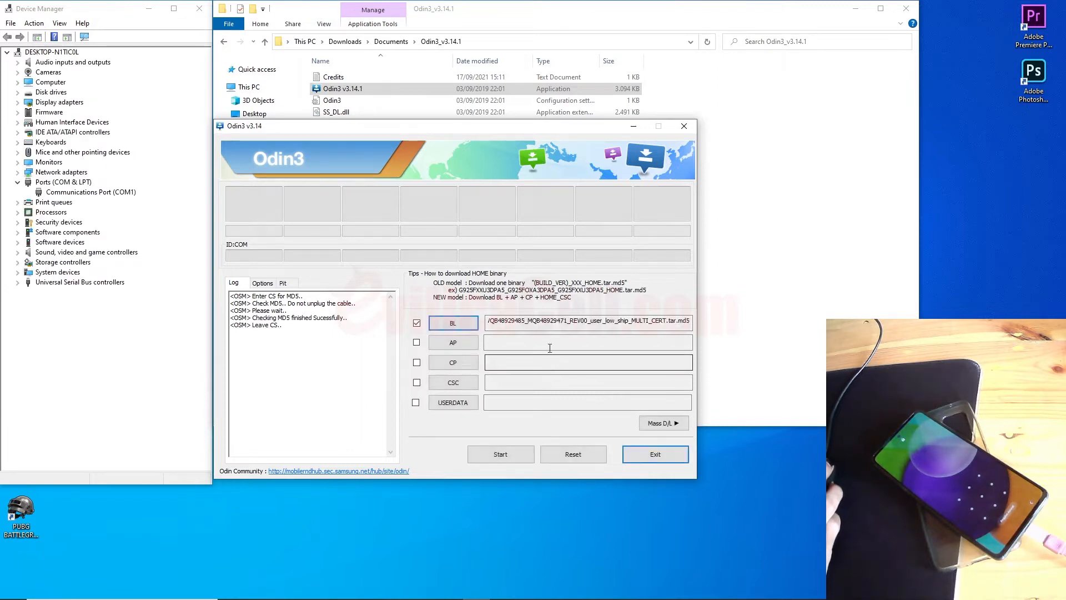
- Load the AP_A525FXXU4BVB3 firmware file into the AP slot
{"action": "left_click", "coordinate": [470, 344]}
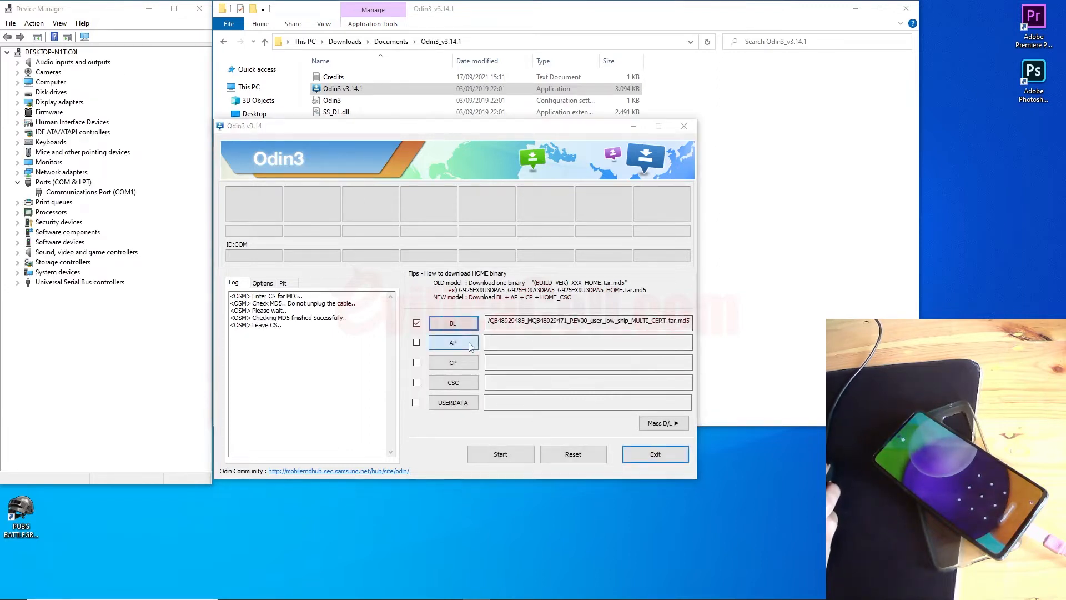
{"action": "left_click", "coordinate": [416, 239]}
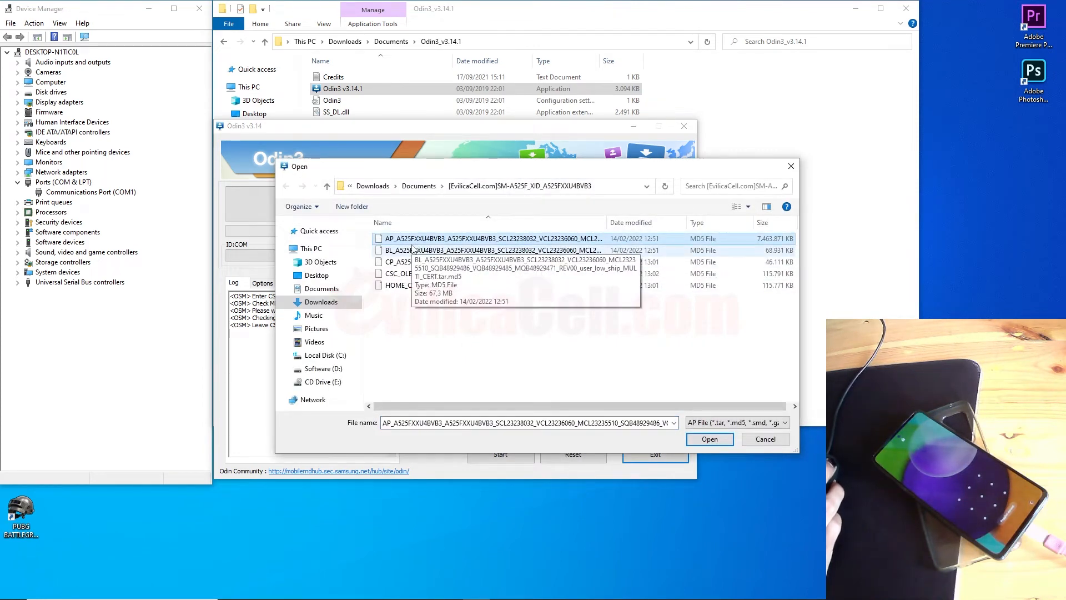
{"action": "left_click", "coordinate": [708, 440]}
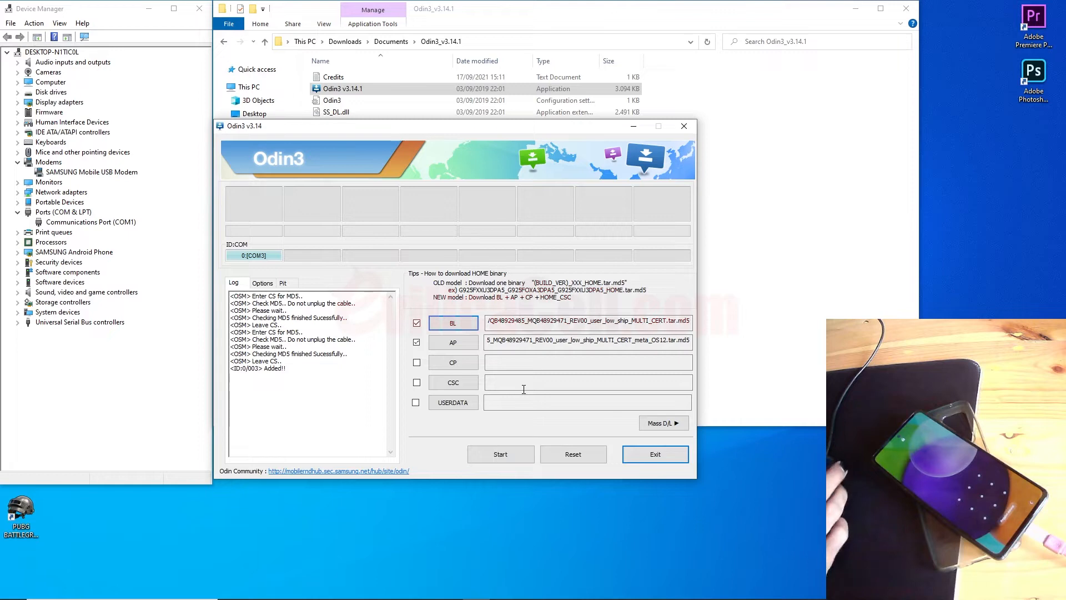
- Load the CP_A525FXXU4BVB1 file into the CP slot and the CSC_OLE_A525FOLE4BVB3 file into the CSC slot
{"action": "left_click", "coordinate": [465, 364]}
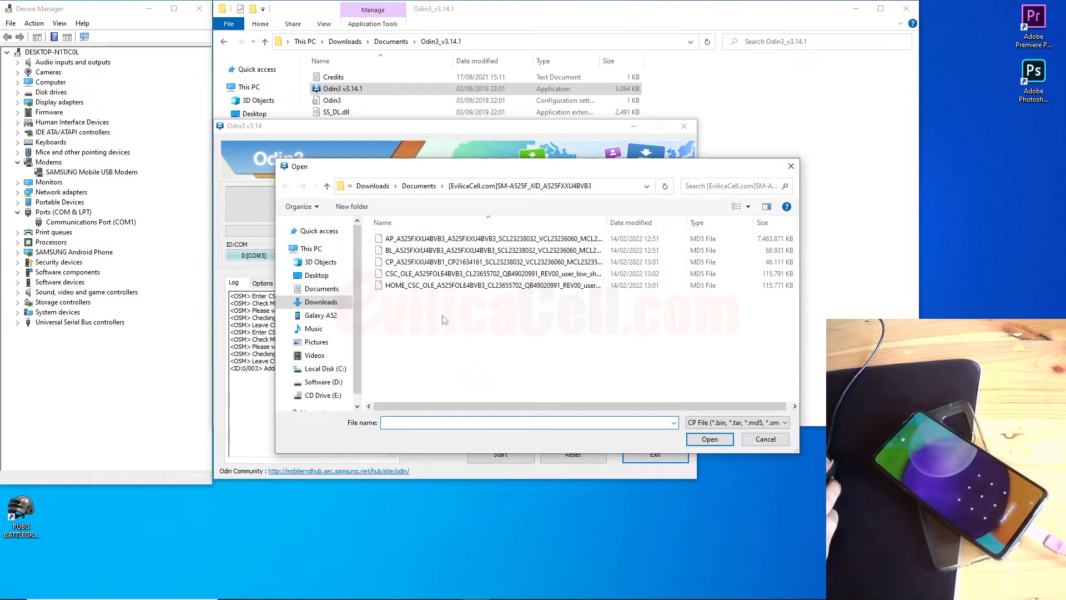
{"action": "left_click", "coordinate": [444, 261]}
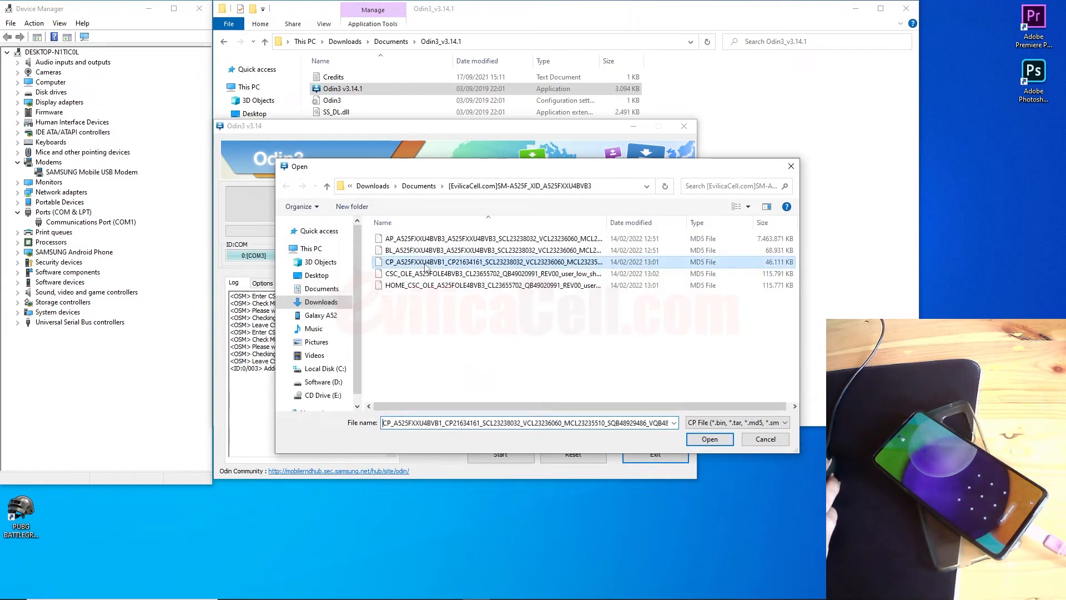
{"action": "left_click", "coordinate": [709, 439]}
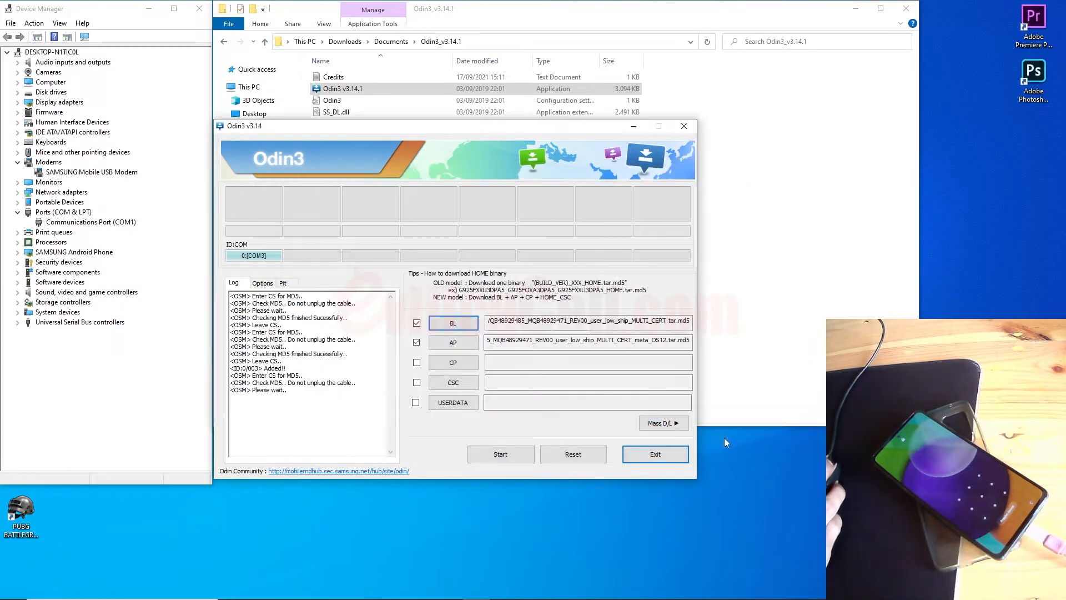
{"action": "left_click", "coordinate": [453, 382]}
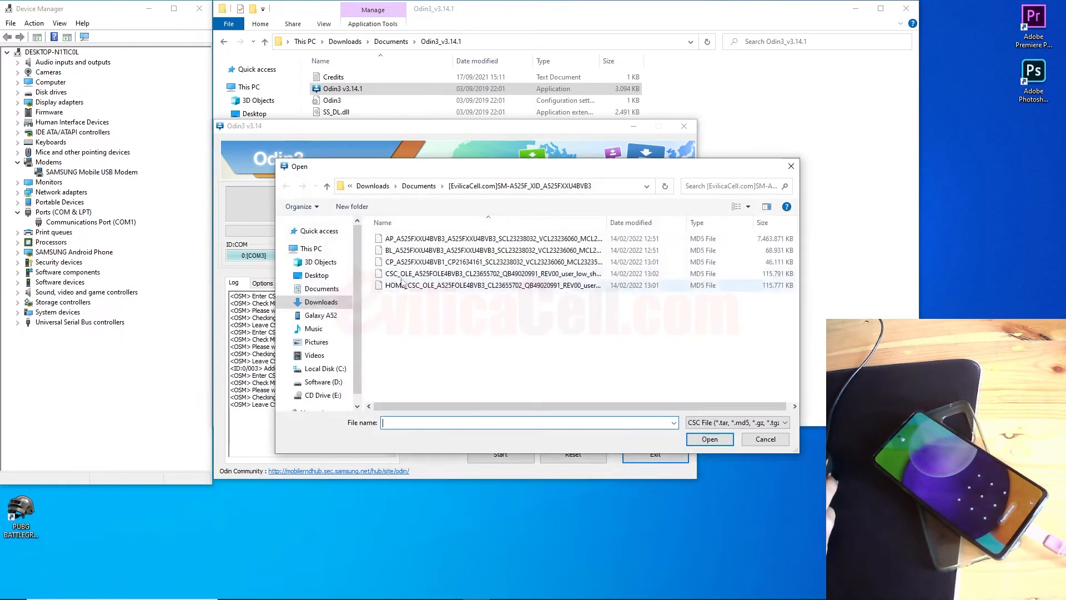
{"action": "left_click", "coordinate": [403, 276]}
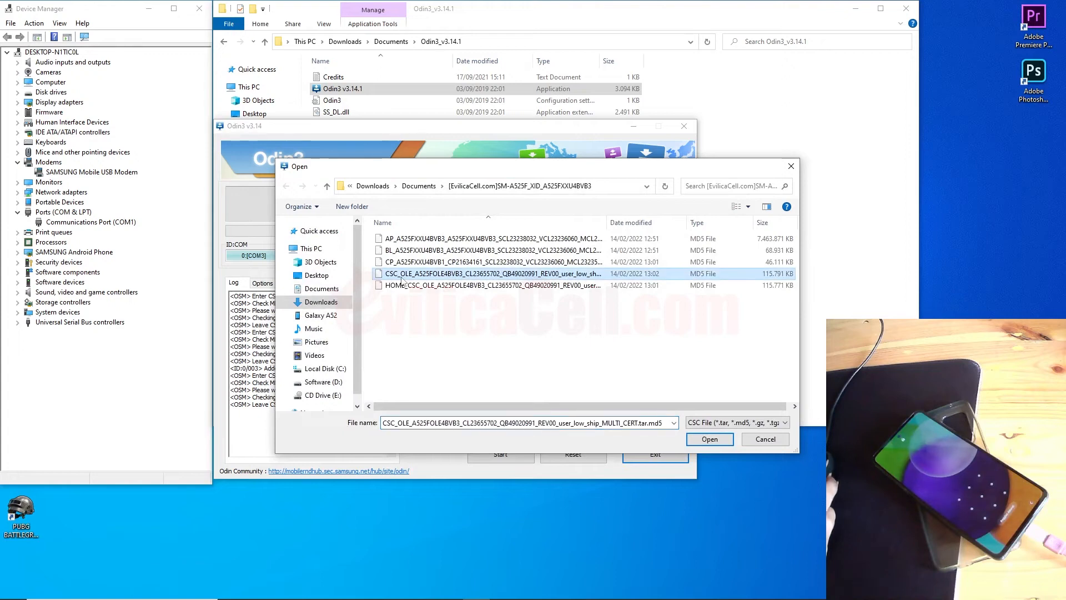
{"action": "left_click", "coordinate": [710, 438]}
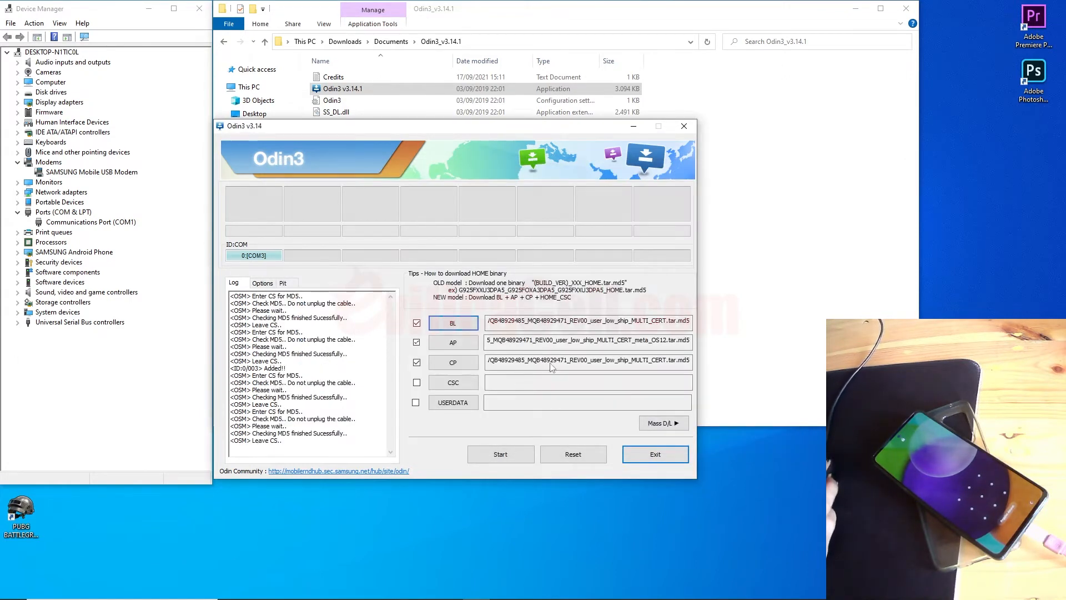
- Switch to Chrome to check the tutorial's instructions on loading the firmware files, and return to Odin3
{"action": "mouse_move", "coordinate": [377, 592]}
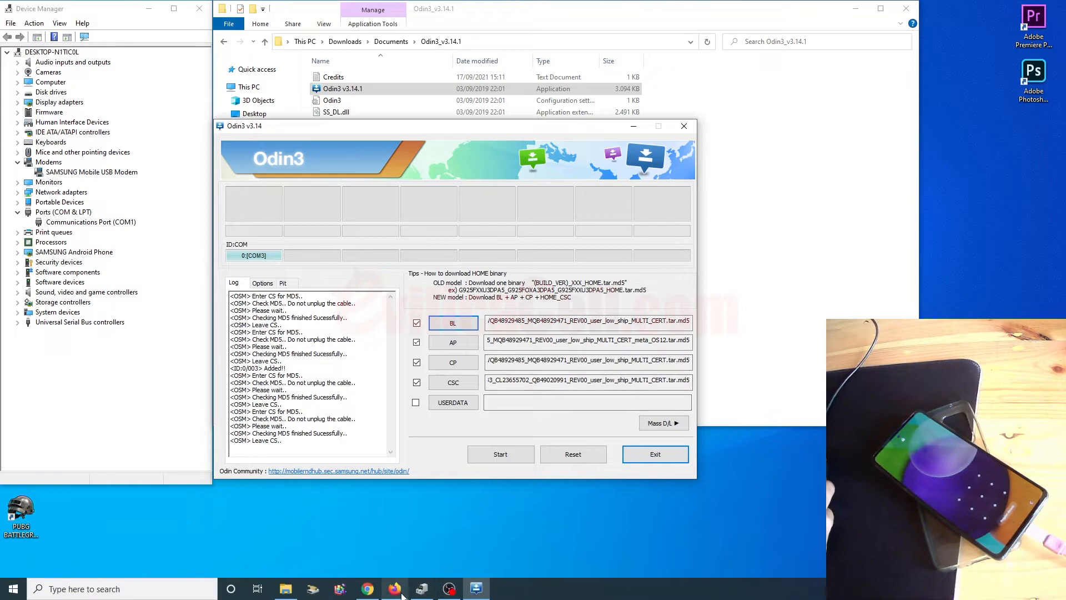
{"action": "left_click", "coordinate": [377, 592]}
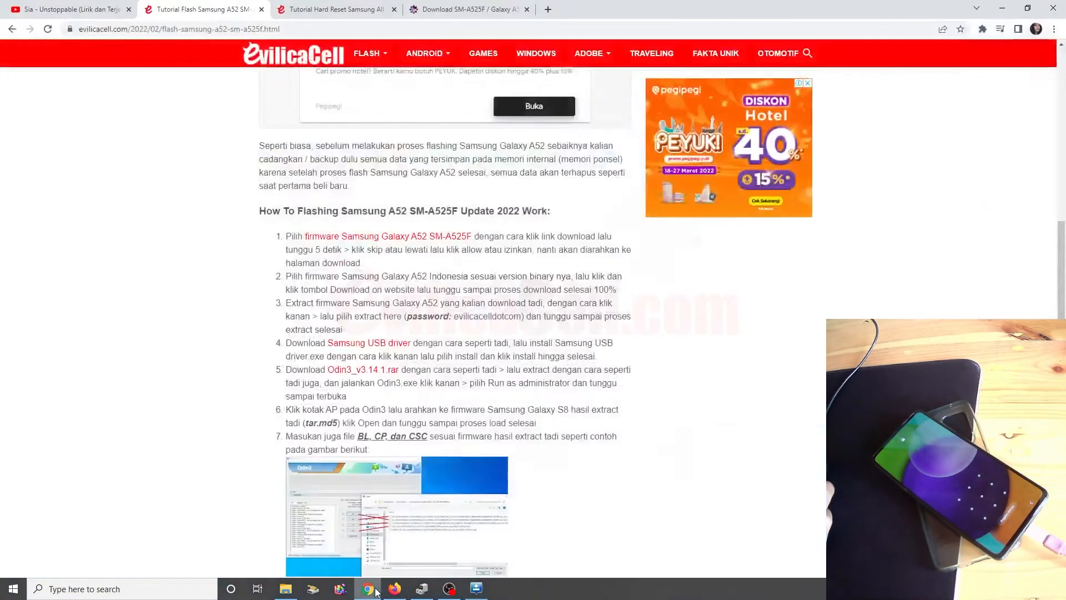
{"action": "scroll", "coordinate": [435, 381], "scroll_direction": "down", "scroll_amount": 2}
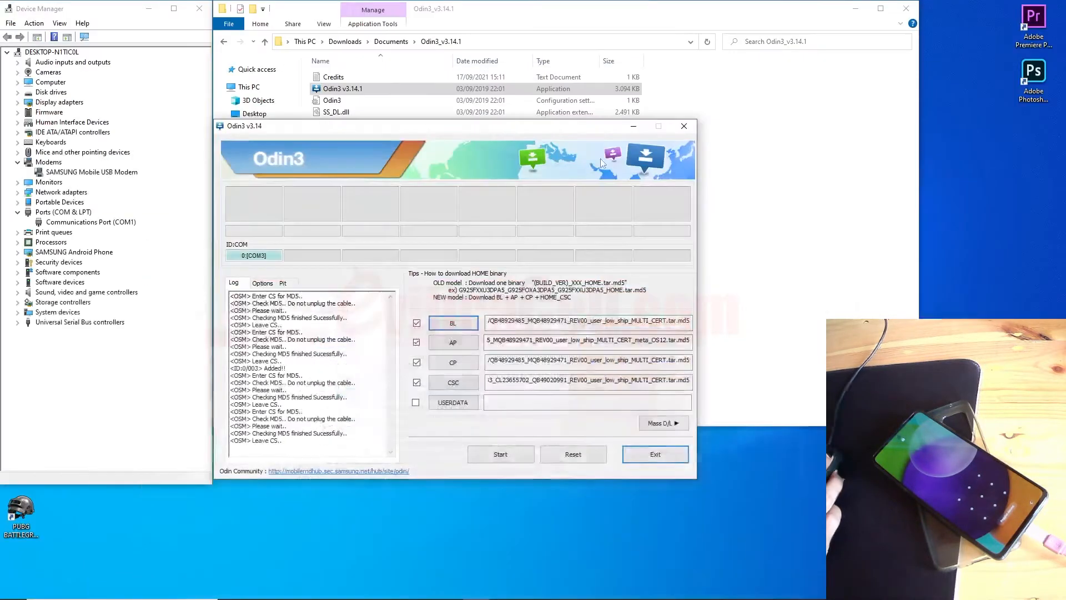
{"action": "left_click", "coordinate": [1002, 7]}
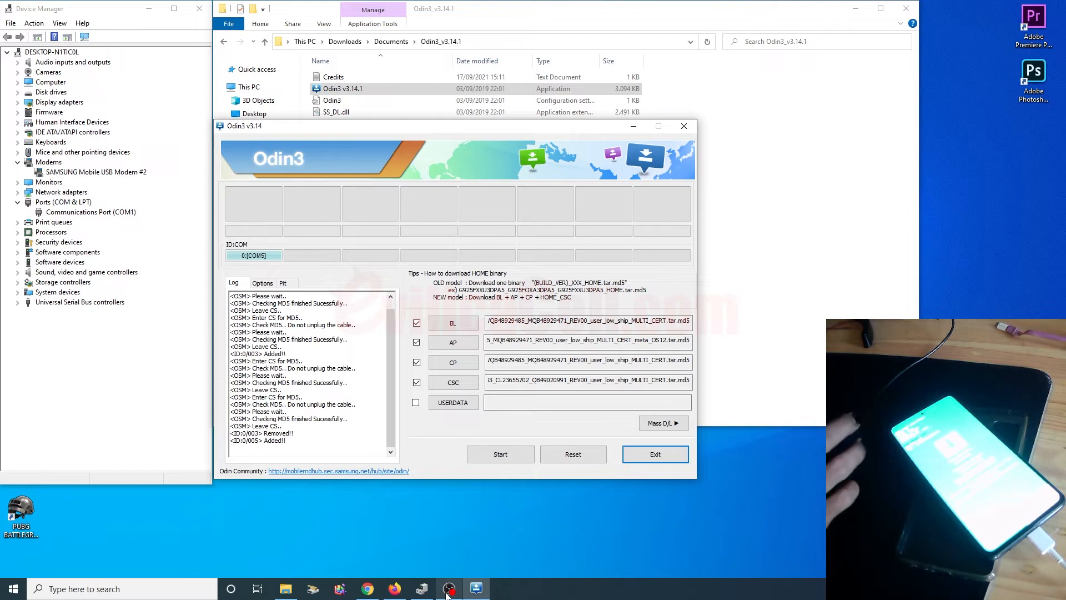
- Start flashing the loaded BL, AP, CP and CSC files to the connected phone
{"action": "mouse_move", "coordinate": [414, 594]}
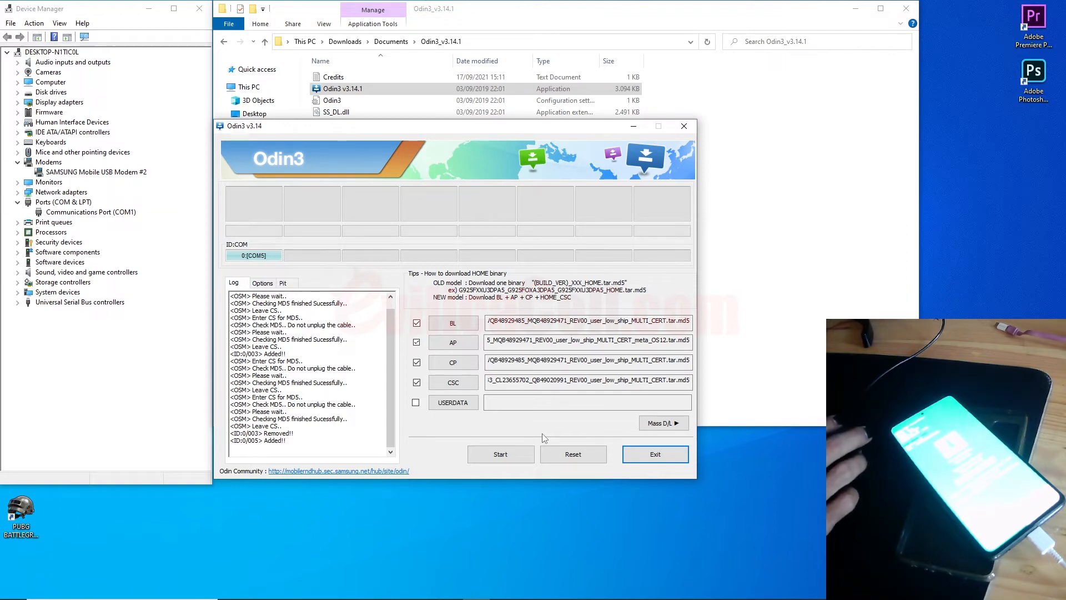
{"action": "left_click", "coordinate": [513, 458]}
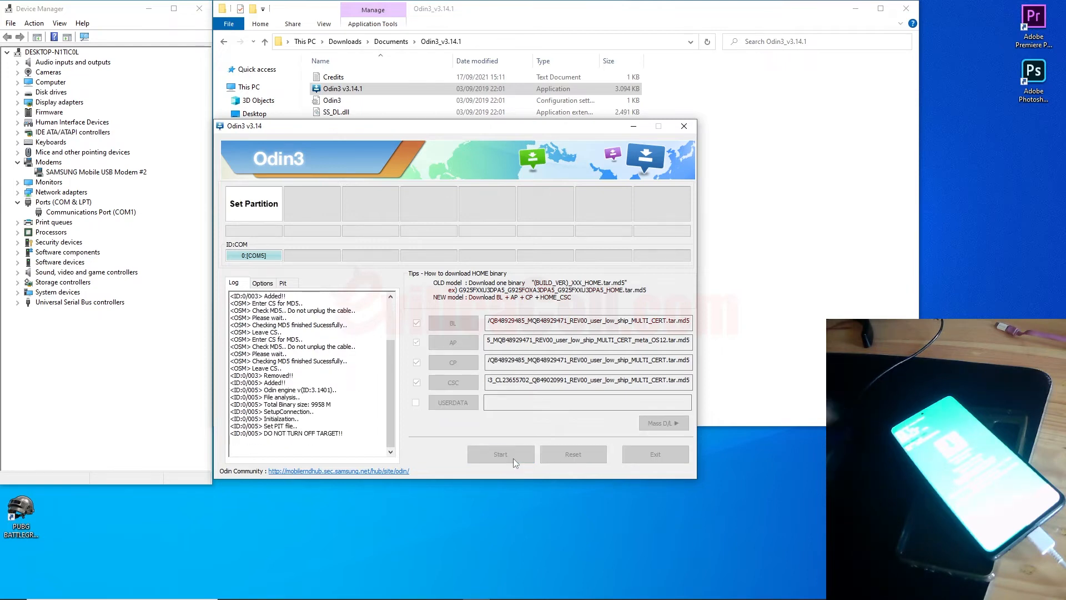
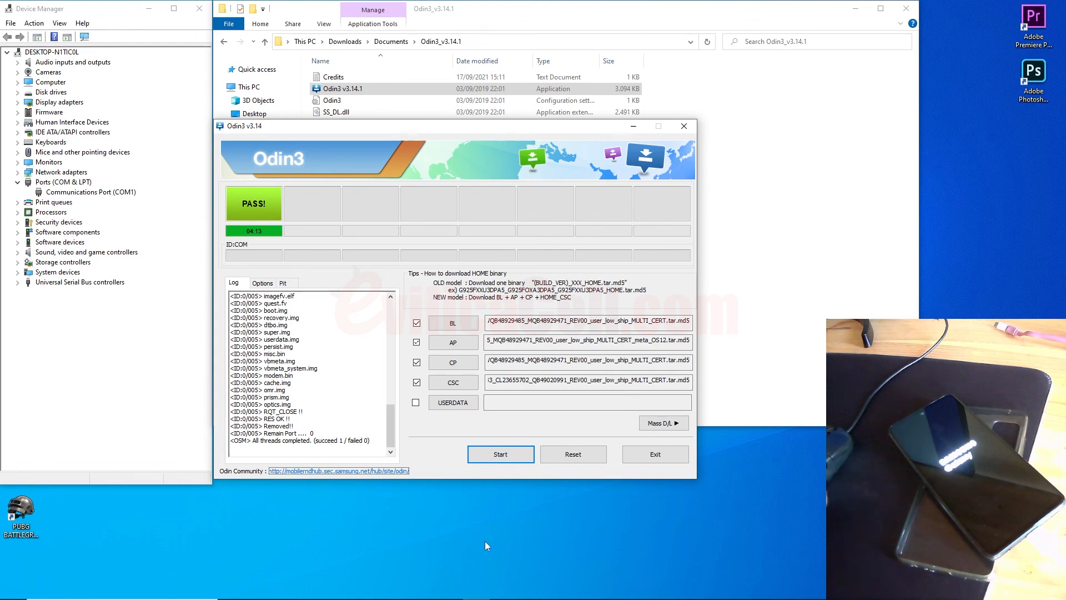
{"action": "mouse_move", "coordinate": [403, 582]}
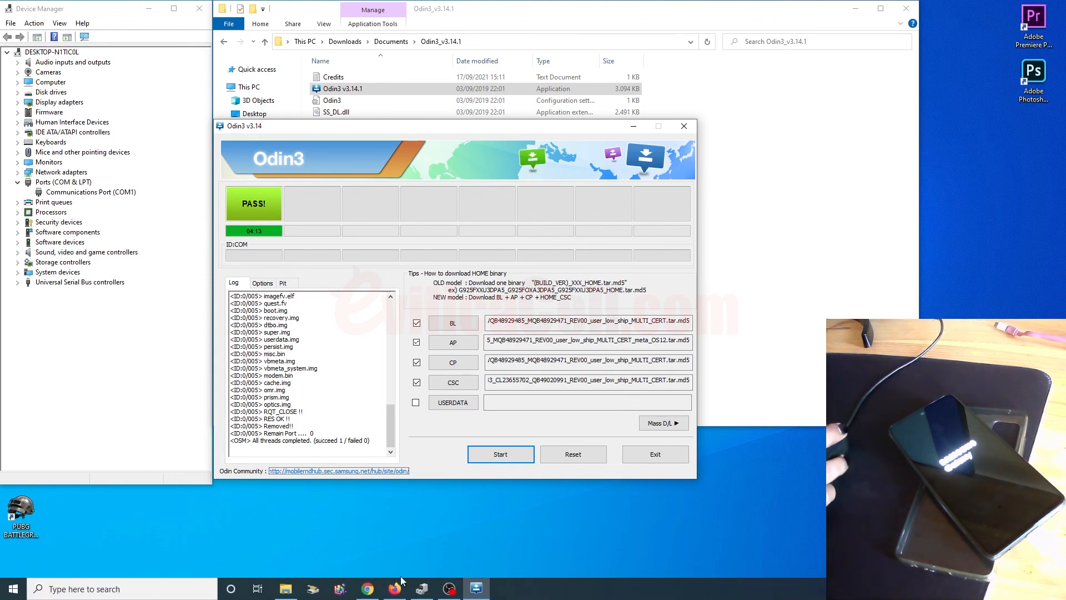
{"action": "left_click", "coordinate": [450, 589]}
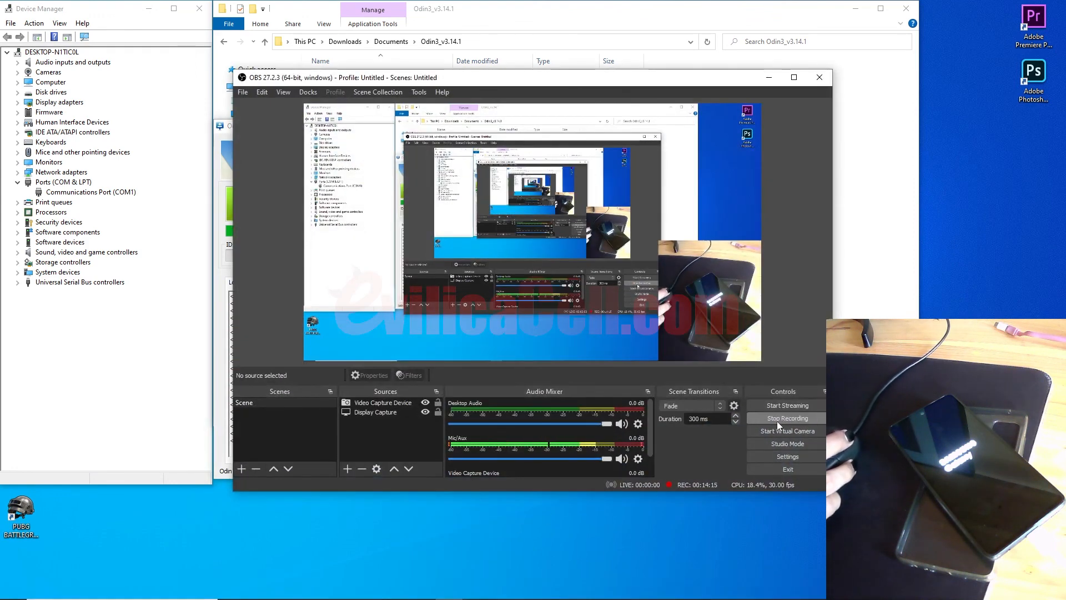